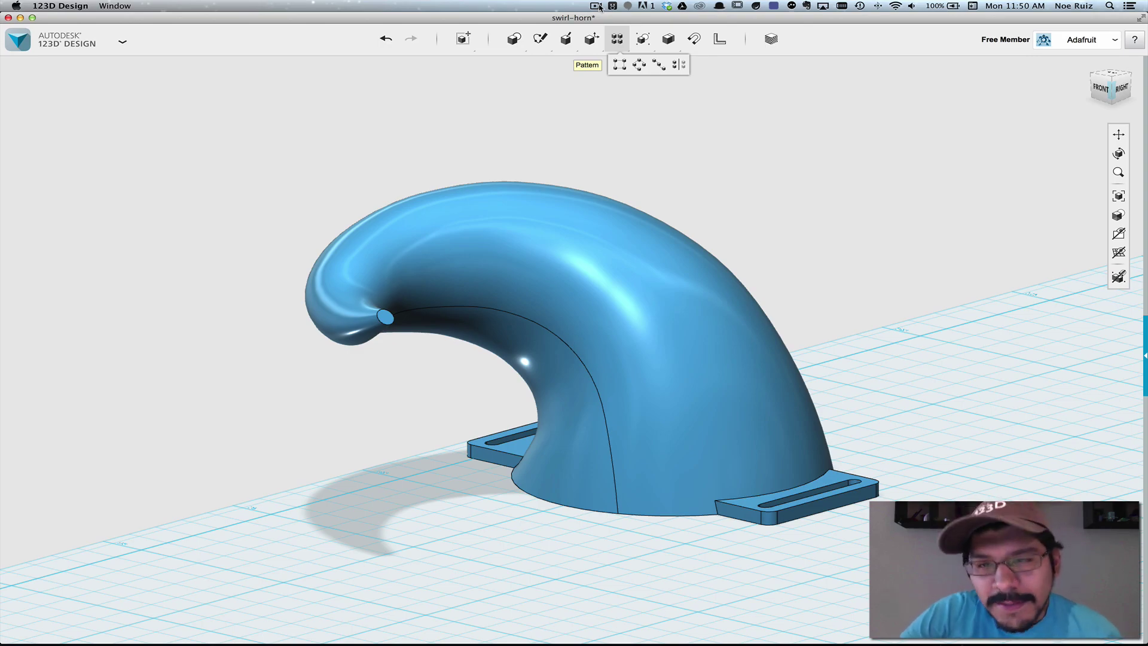
# Orbit the view around the finished swirl horn.
pyautogui.moveTo(828, 252)
pyautogui.mouseDown(button='right')
pyautogui.moveTo(733, 297)
pyautogui.moveTo(605, 295)
pyautogui.moveTo(546, 341)
pyautogui.moveTo(386, 285)
pyautogui.moveTo(302, 287)
pyautogui.moveTo(451, 308)
pyautogui.moveTo(709, 256)
pyautogui.moveTo(725, 216)
pyautogui.mouseUp(button='right')
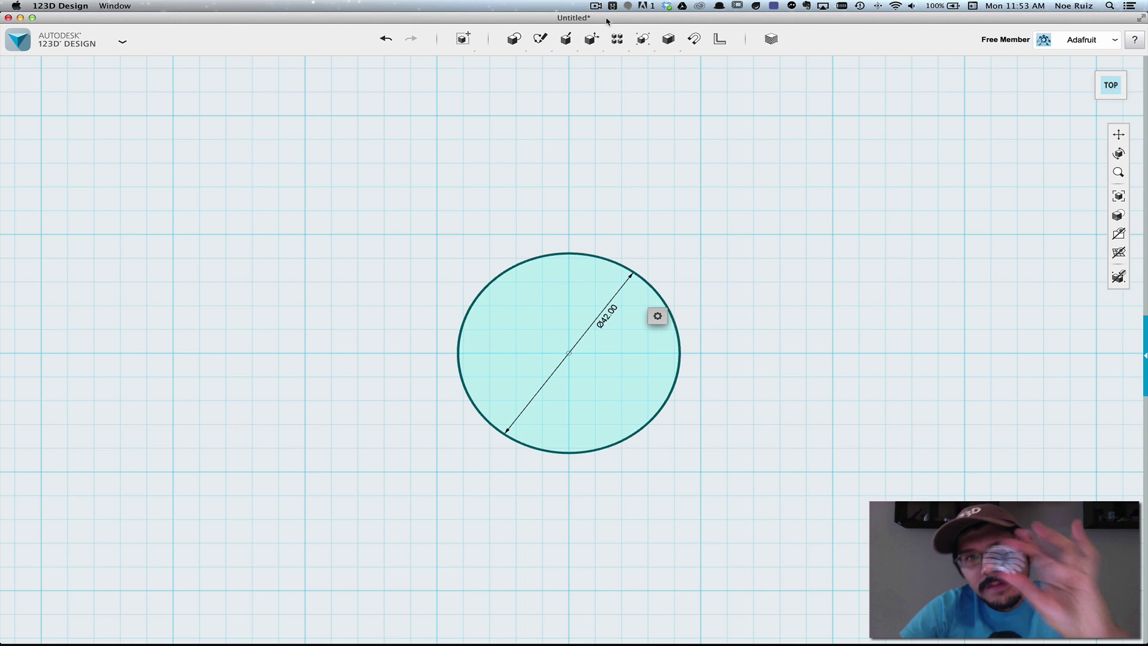
pyautogui.moveTo(618, 41)
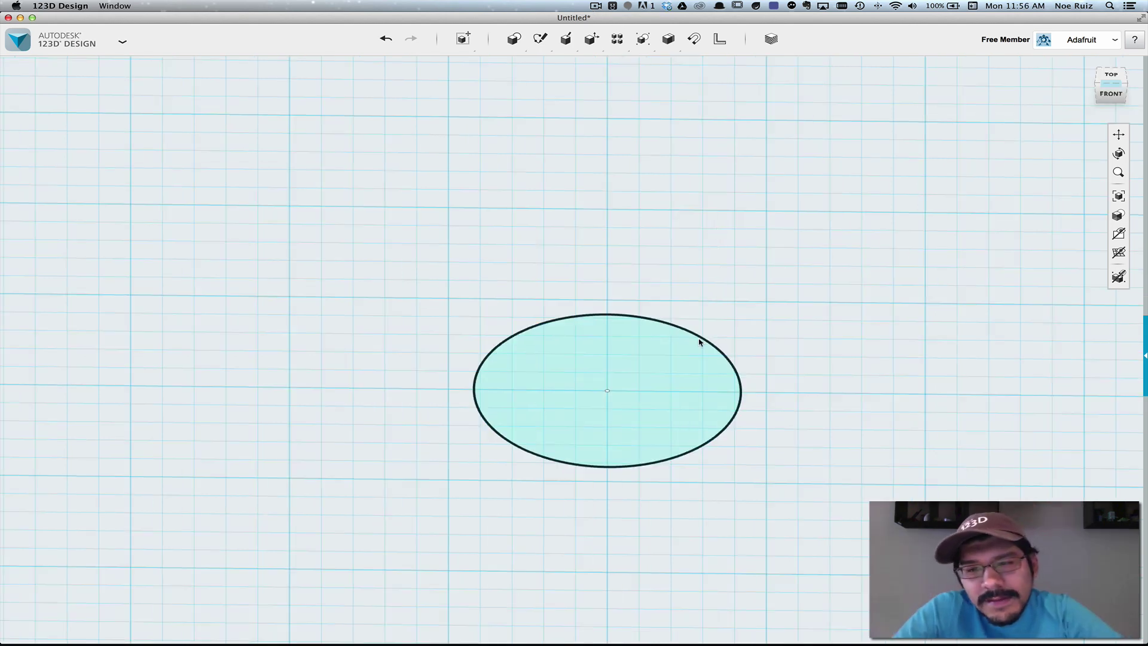
pyautogui.moveTo(671, 377); pyautogui.dragTo(711, 383, button='right')
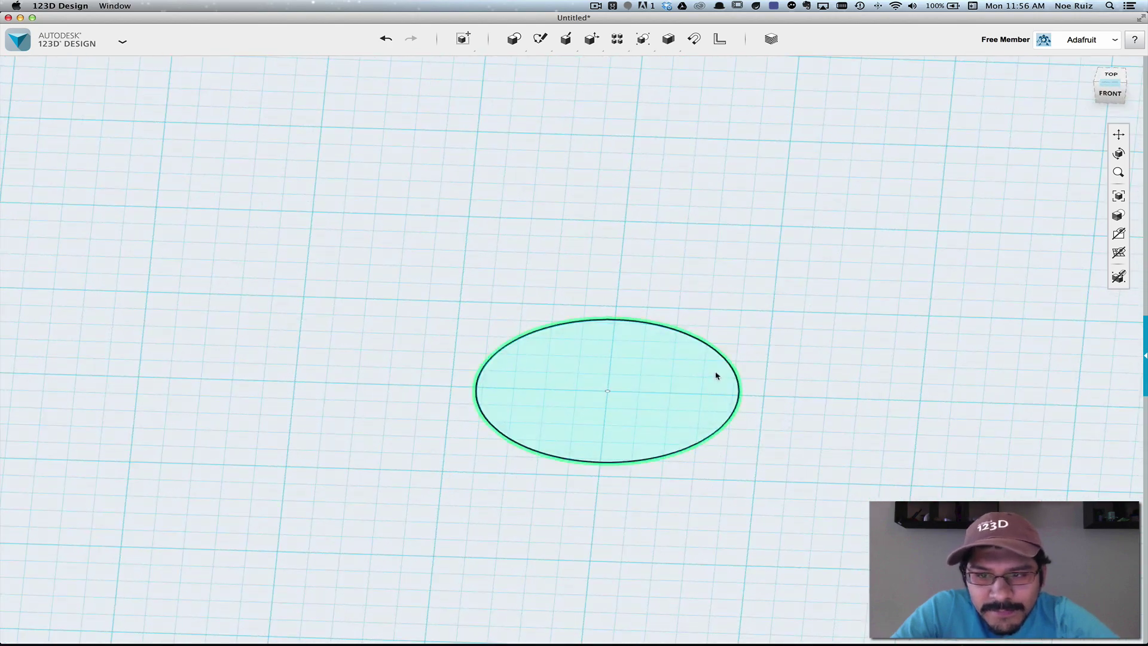
# Move the 42 mm circle sketch 15 mm up above the original.
pyautogui.click(717, 375)
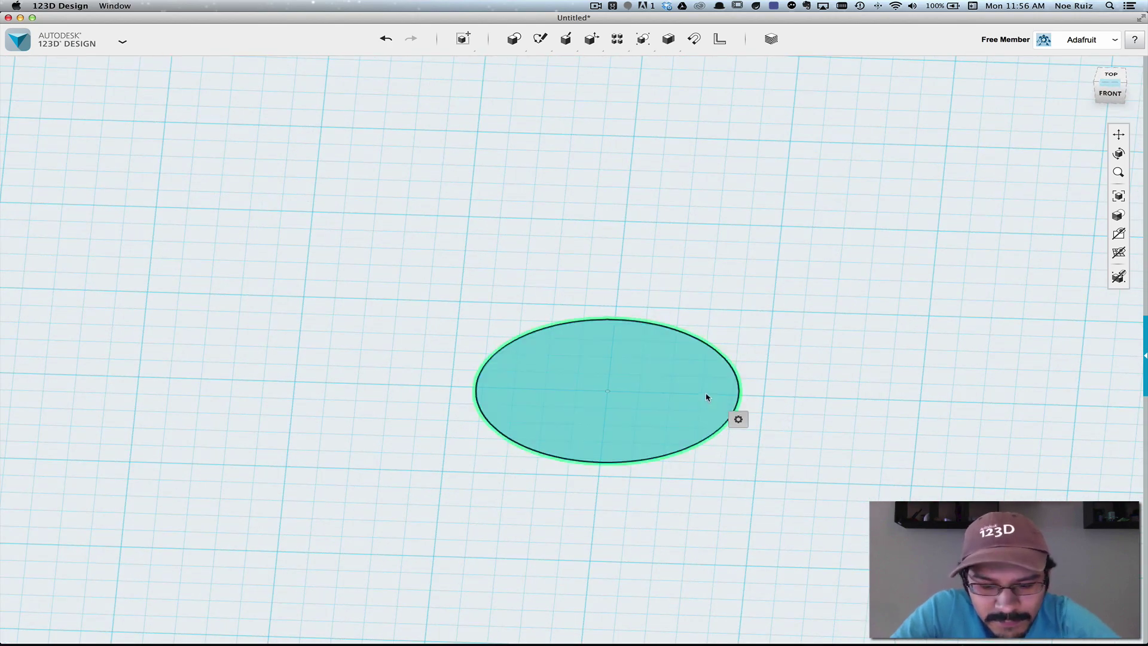
pyautogui.click(680, 348)
pyautogui.press('super+t')
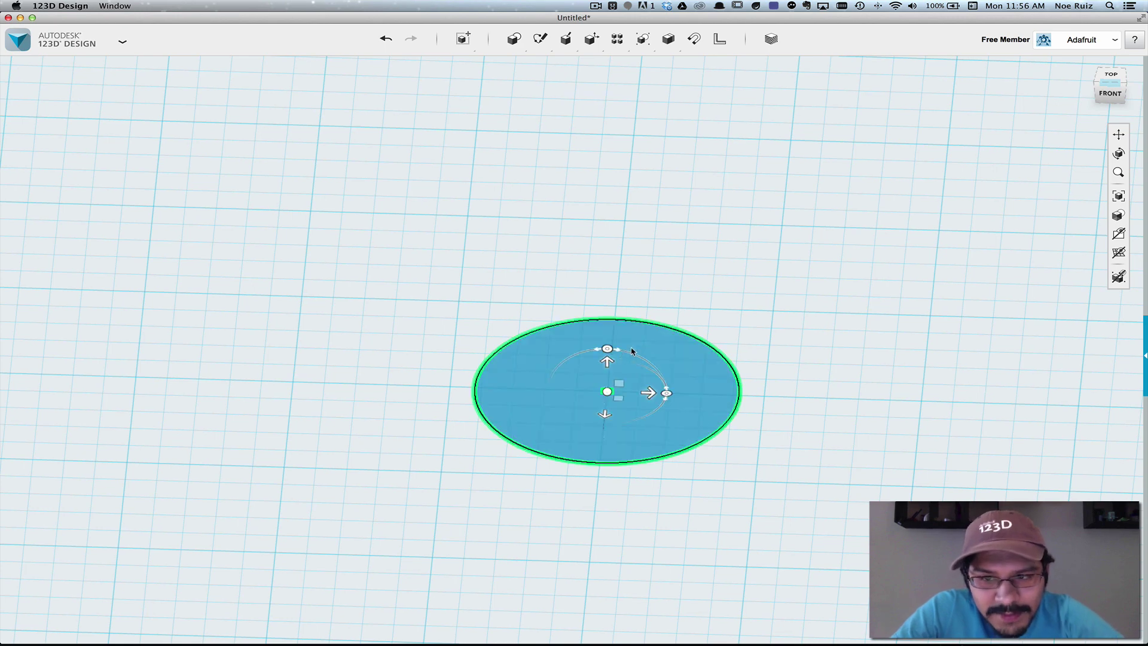
pyautogui.moveTo(607, 360); pyautogui.dragTo(606, 293)
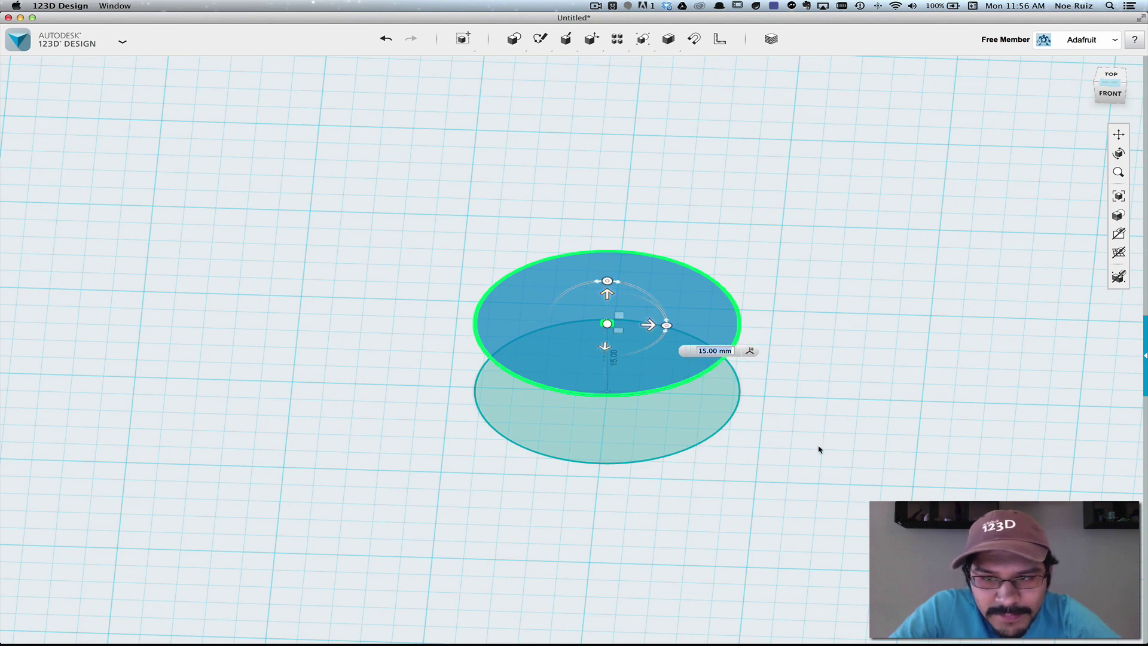
# Tilt the raised circle by −22.5 degrees.
pyautogui.moveTo(819, 449); pyautogui.dragTo(581, 410, button='right')
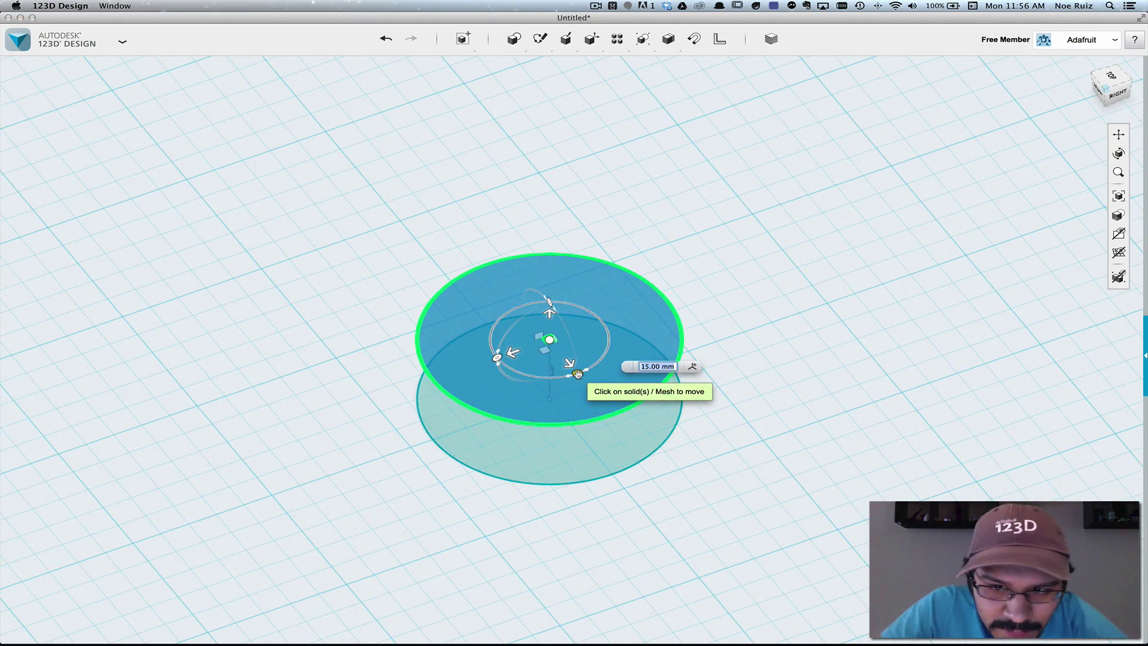
pyautogui.moveTo(576, 374); pyautogui.dragTo(566, 377)
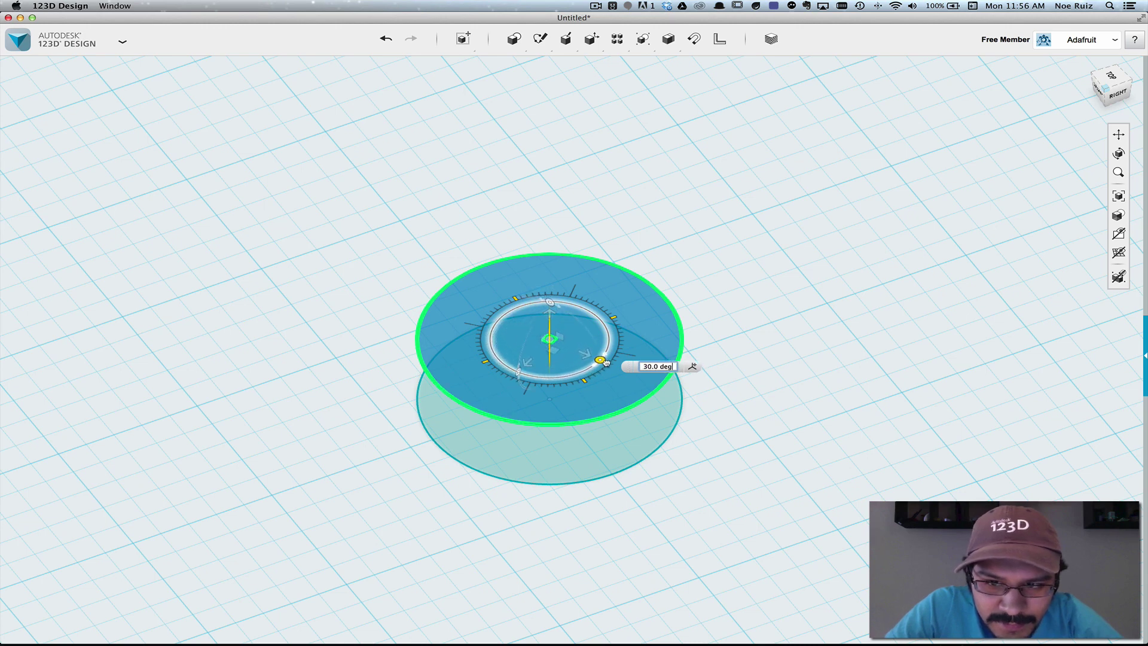
pyautogui.moveTo(599, 367); pyautogui.dragTo(601, 370)
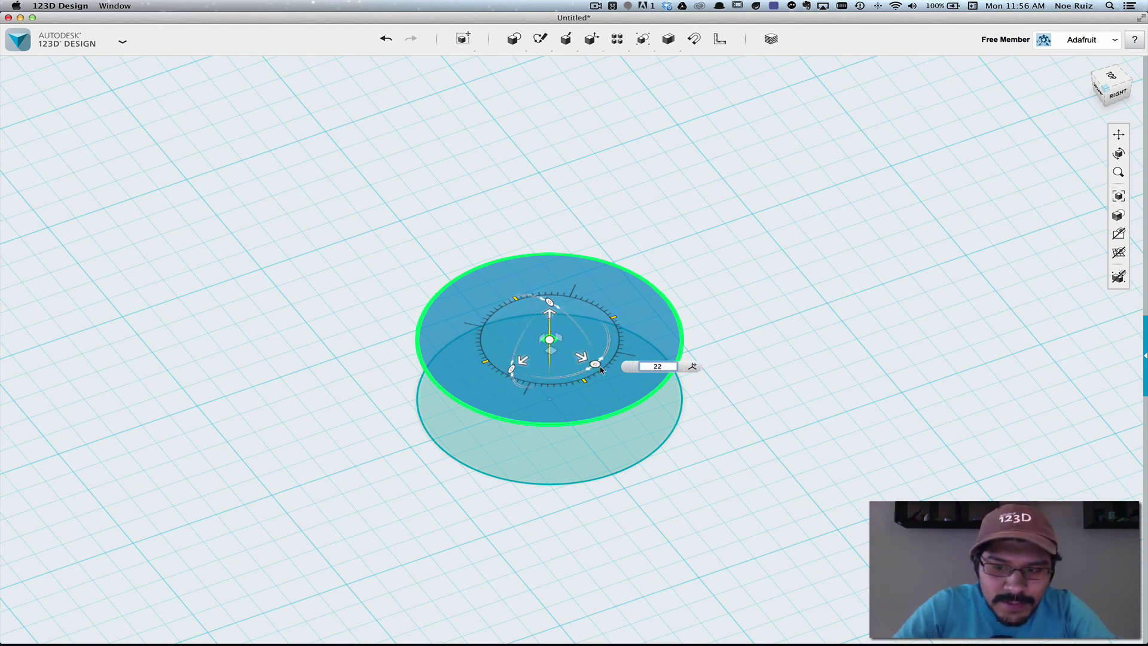
pyautogui.moveTo(472, 446); pyautogui.dragTo(515, 423, button='right')
pyautogui.moveTo(592, 258); pyautogui.dragTo(611, 261)
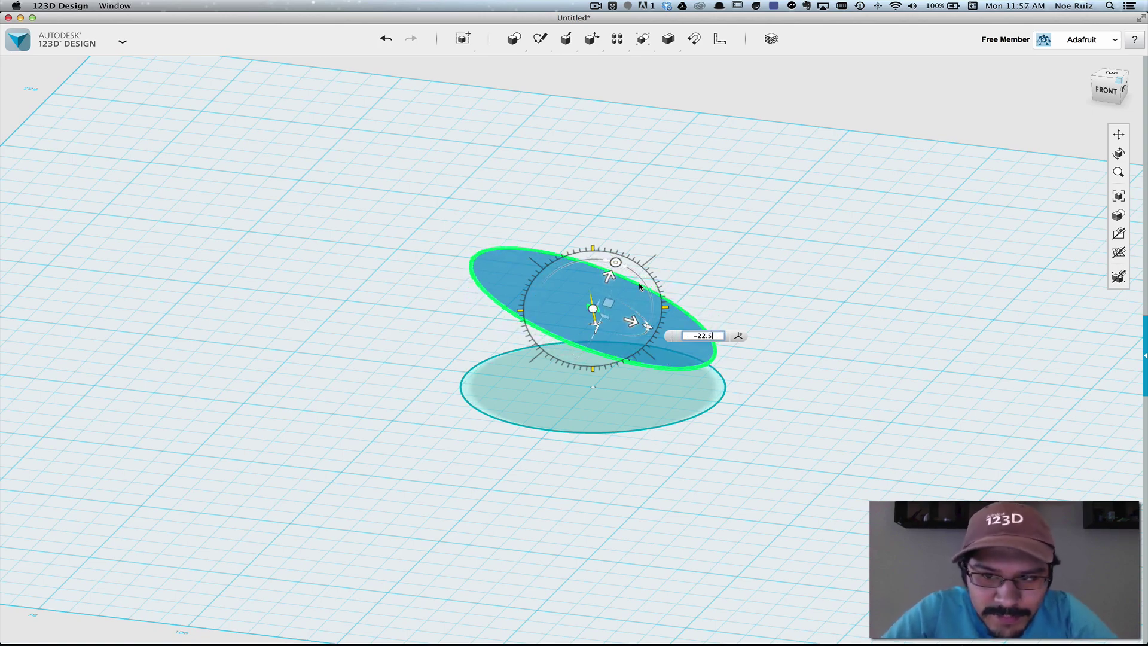
pyautogui.press('Return')
pyautogui.moveTo(717, 359)
pyautogui.mouseDown(button='right')
pyautogui.moveTo(746, 374)
pyautogui.moveTo(909, 367)
pyautogui.moveTo(824, 381)
pyautogui.moveTo(868, 364)
pyautogui.moveTo(836, 382)
pyautogui.moveTo(548, 400)
pyautogui.moveTo(700, 393)
pyautogui.moveTo(719, 387)
pyautogui.moveTo(711, 377)
pyautogui.mouseUp(button='right')
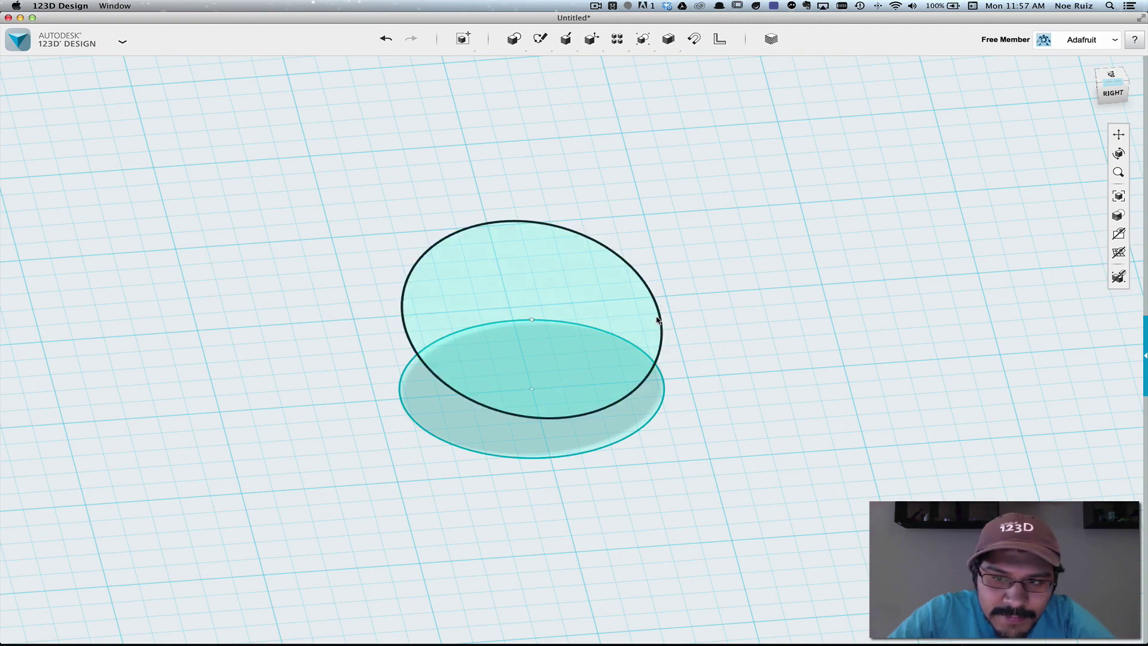
# Raise the next circle sketch 10 mm above the tilted one.
pyautogui.moveTo(658, 321); pyautogui.dragTo(575, 308, button='right')
pyautogui.click(575, 308)
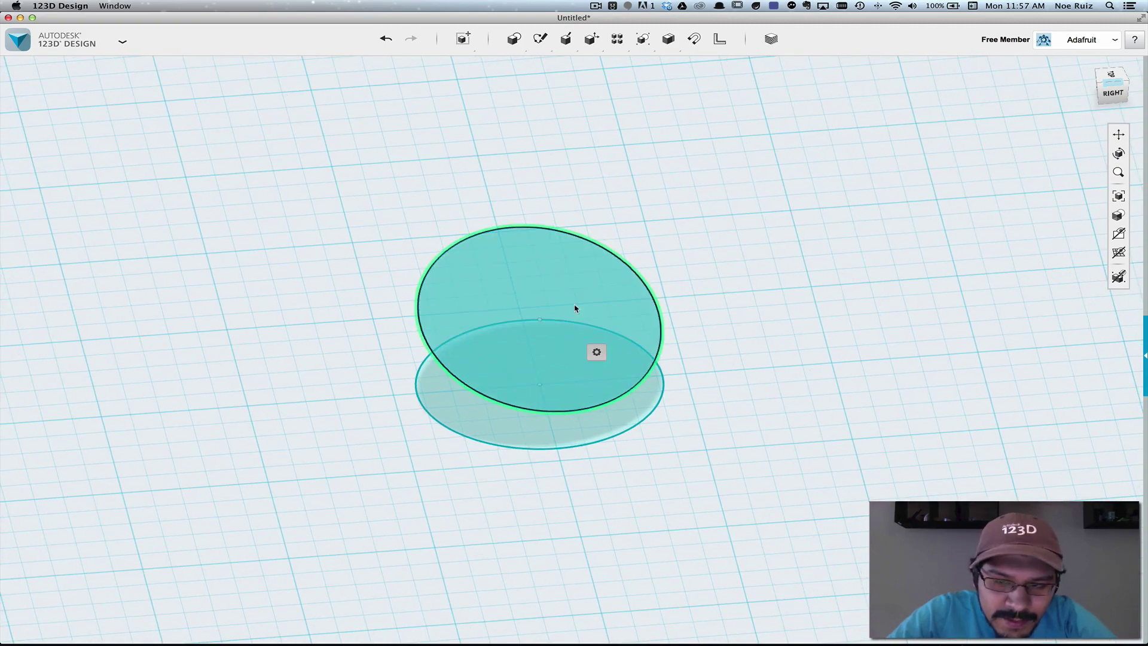
pyautogui.moveTo(694, 417); pyautogui.dragTo(712, 404, button='right')
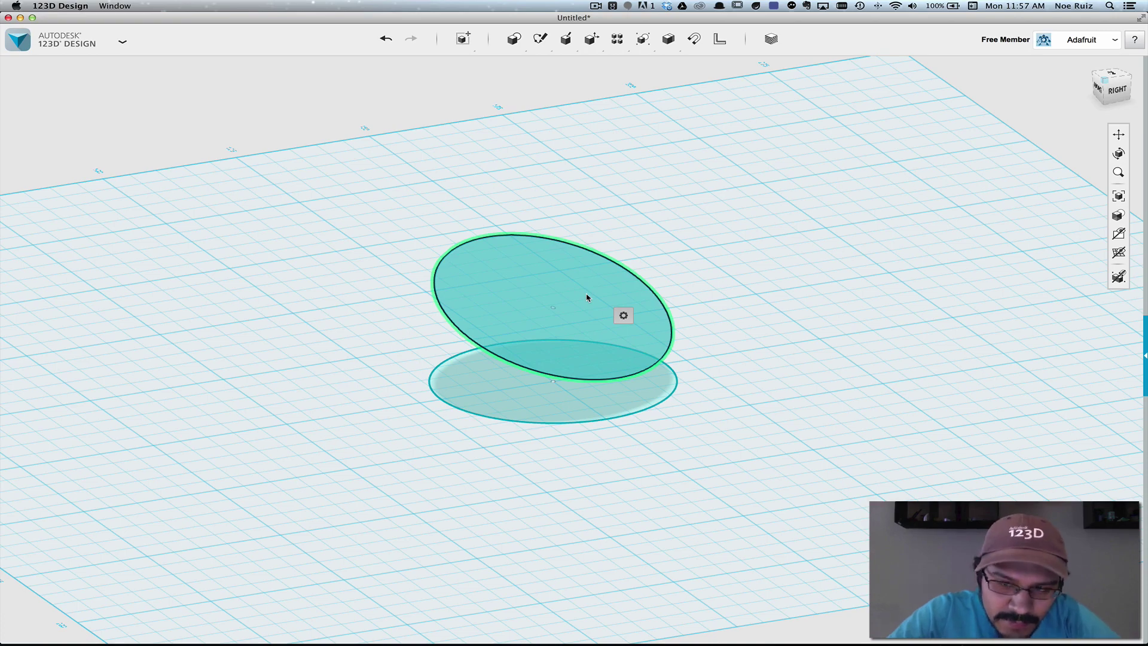
pyautogui.press('super+t')
pyautogui.moveTo(602, 289); pyautogui.dragTo(602, 247)
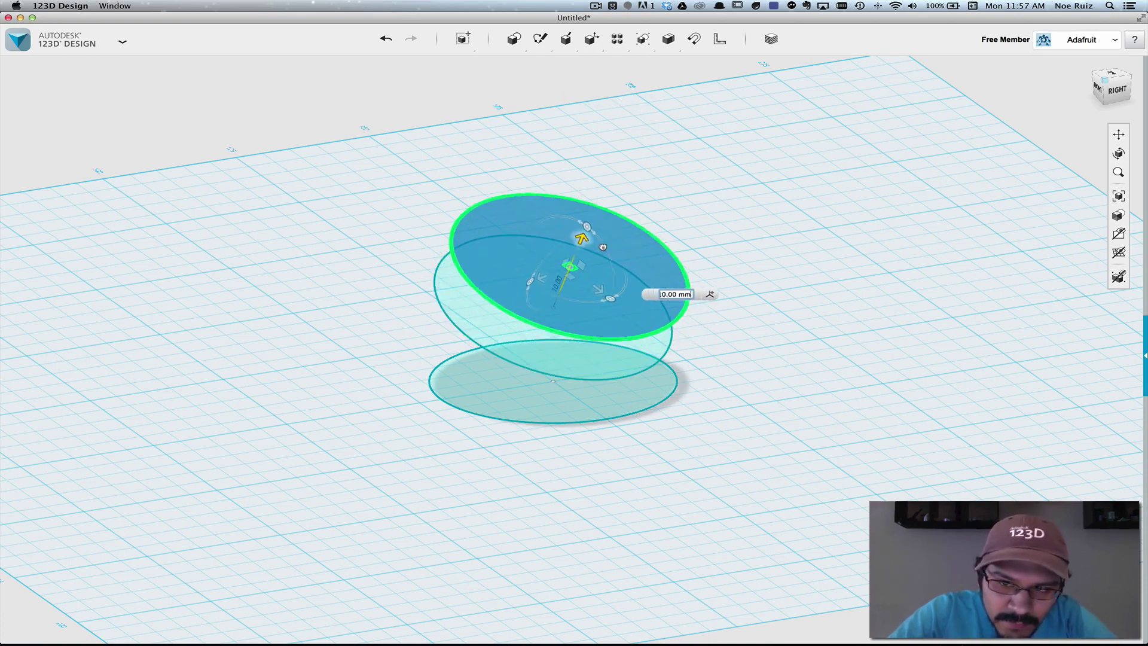
# Tilt the newest circle about −23 degrees to continue the curve.
pyautogui.moveTo(730, 251); pyautogui.dragTo(694, 262, button='right')
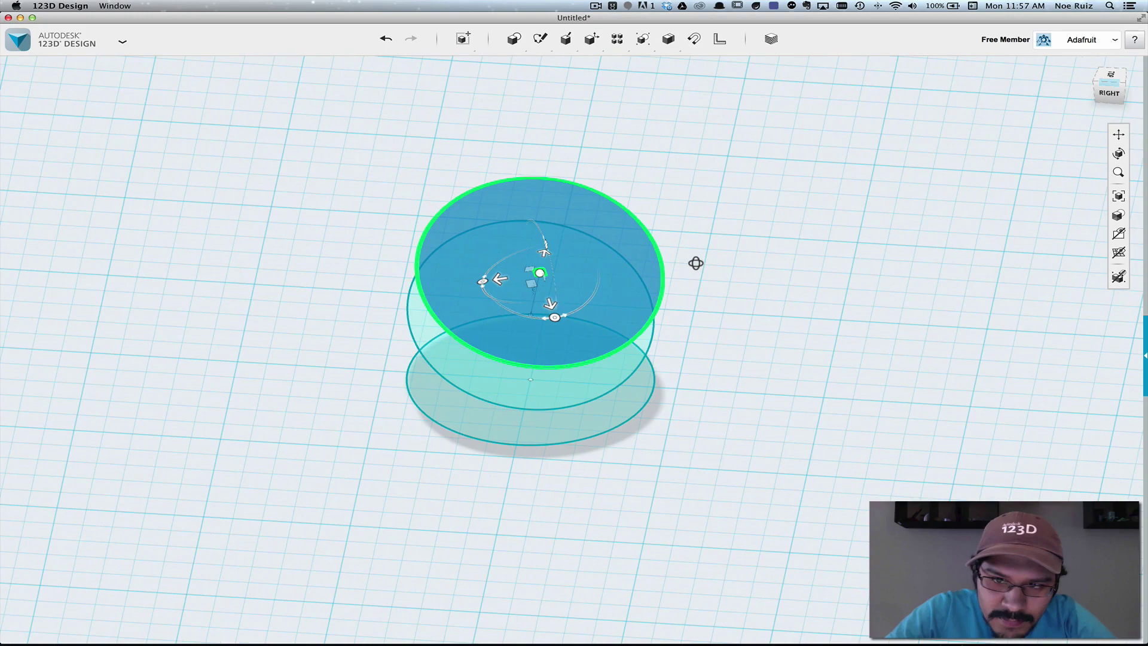
pyautogui.moveTo(547, 306); pyautogui.dragTo(580, 312)
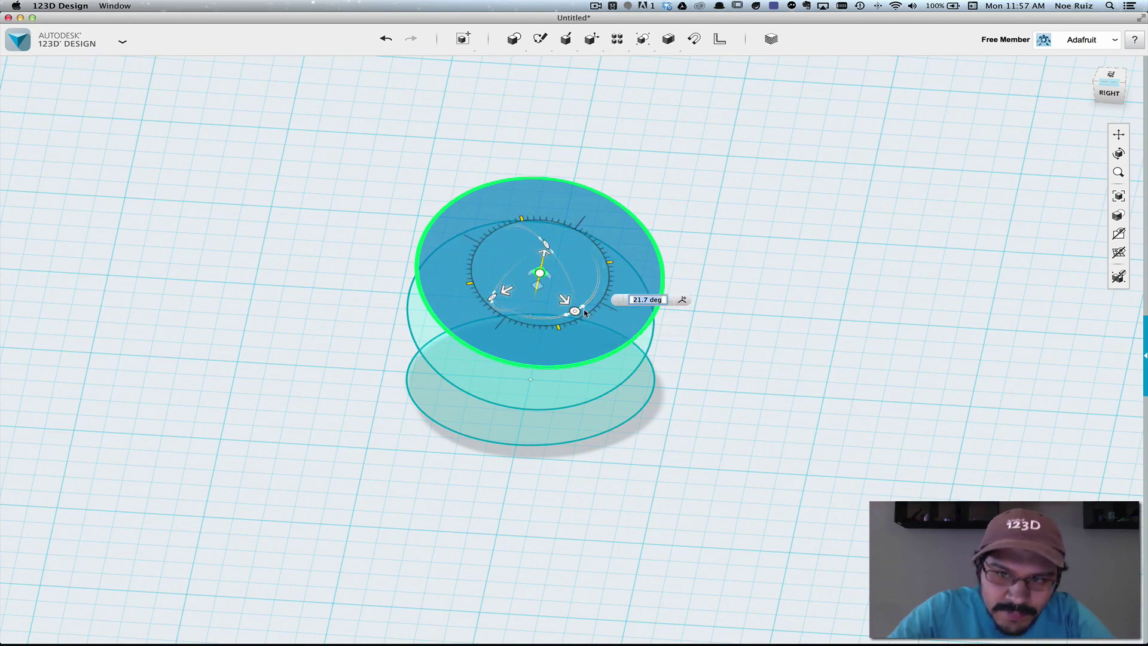
pyautogui.moveTo(584, 312); pyautogui.dragTo(687, 251, button='right')
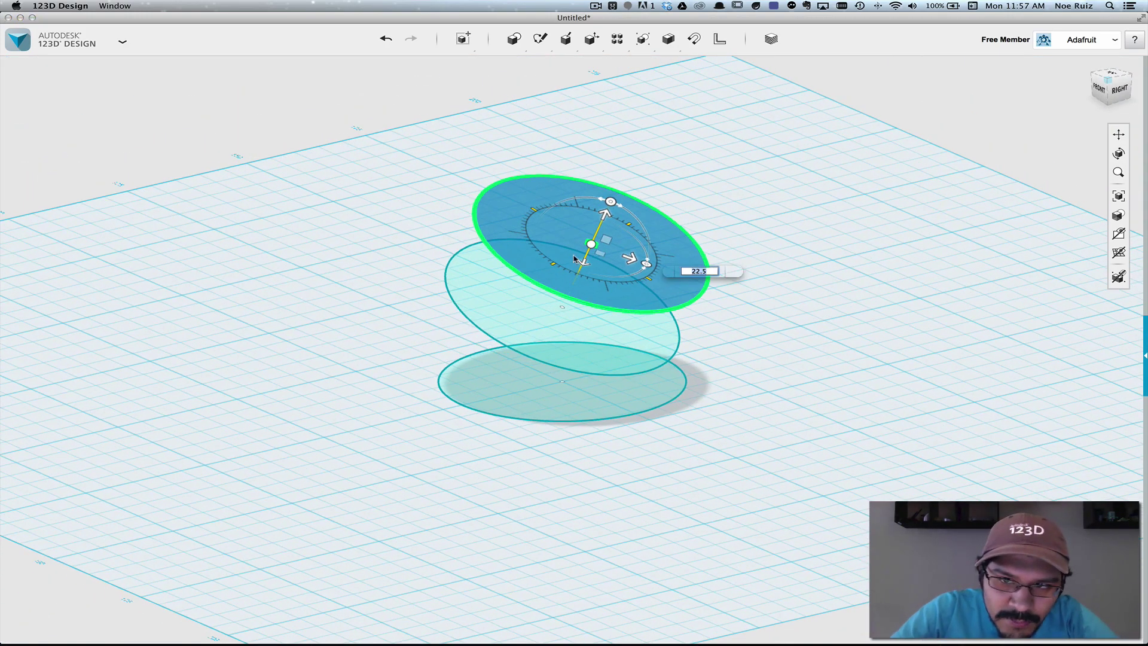
pyautogui.moveTo(629, 214); pyautogui.dragTo(636, 210)
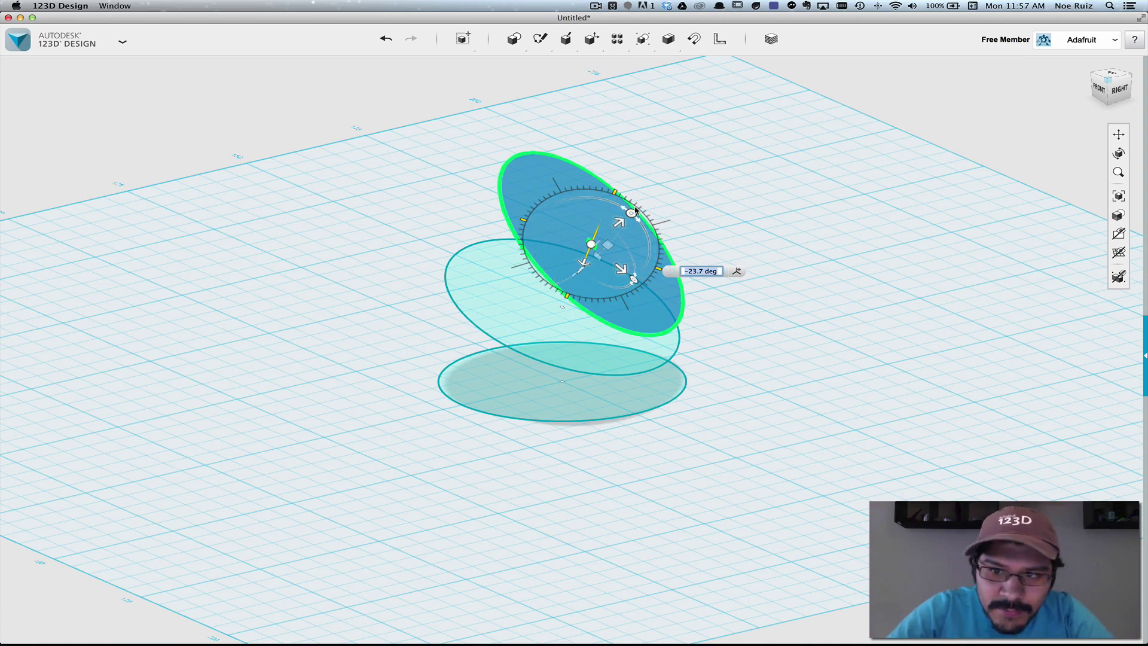
pyautogui.press('Return')
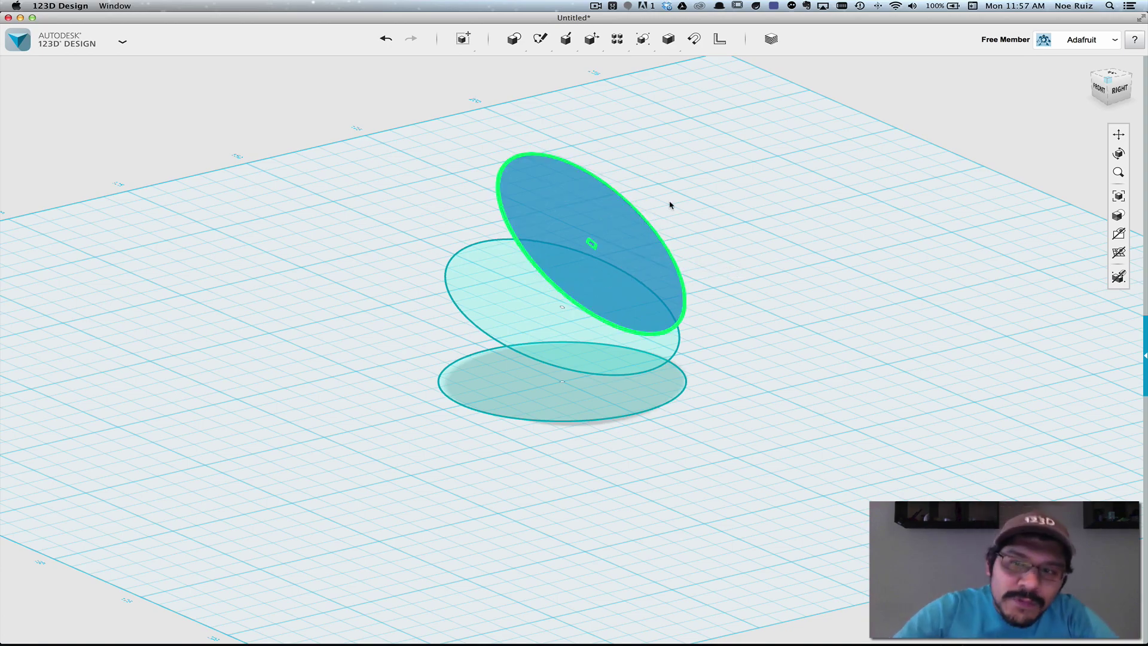
pyautogui.click(853, 351)
pyautogui.moveTo(853, 351); pyautogui.dragTo(753, 385, button='right')
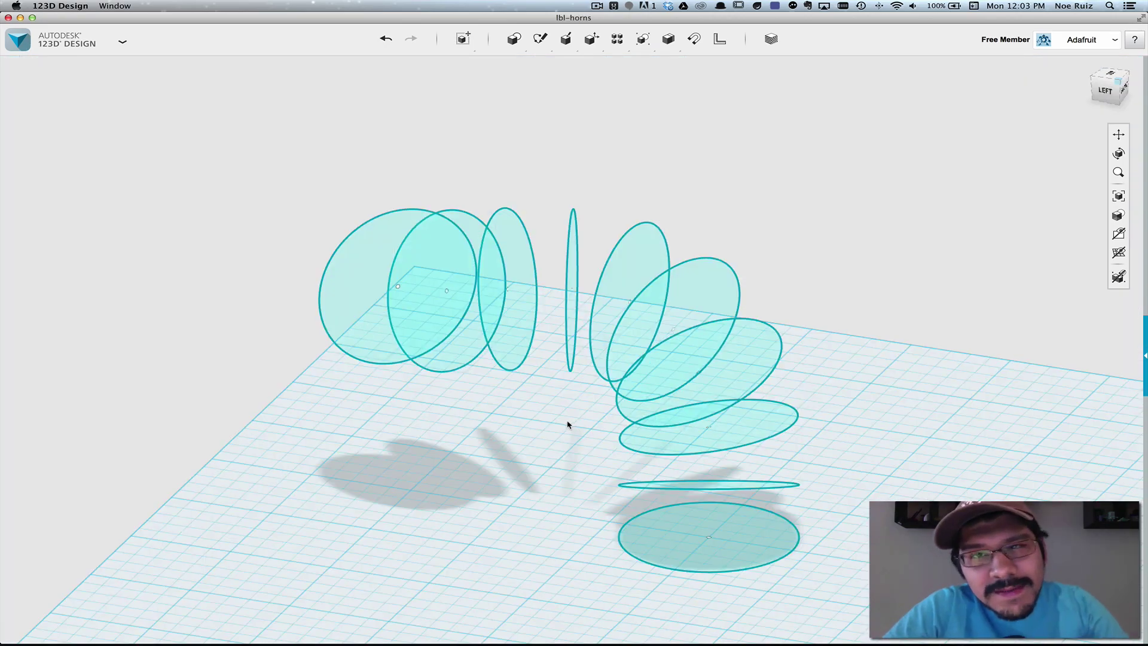
# Orbit around the circle spiral and select the tilted circle near the base to show its gear options.
pyautogui.moveTo(567, 424); pyautogui.dragTo(442, 382, button='right')
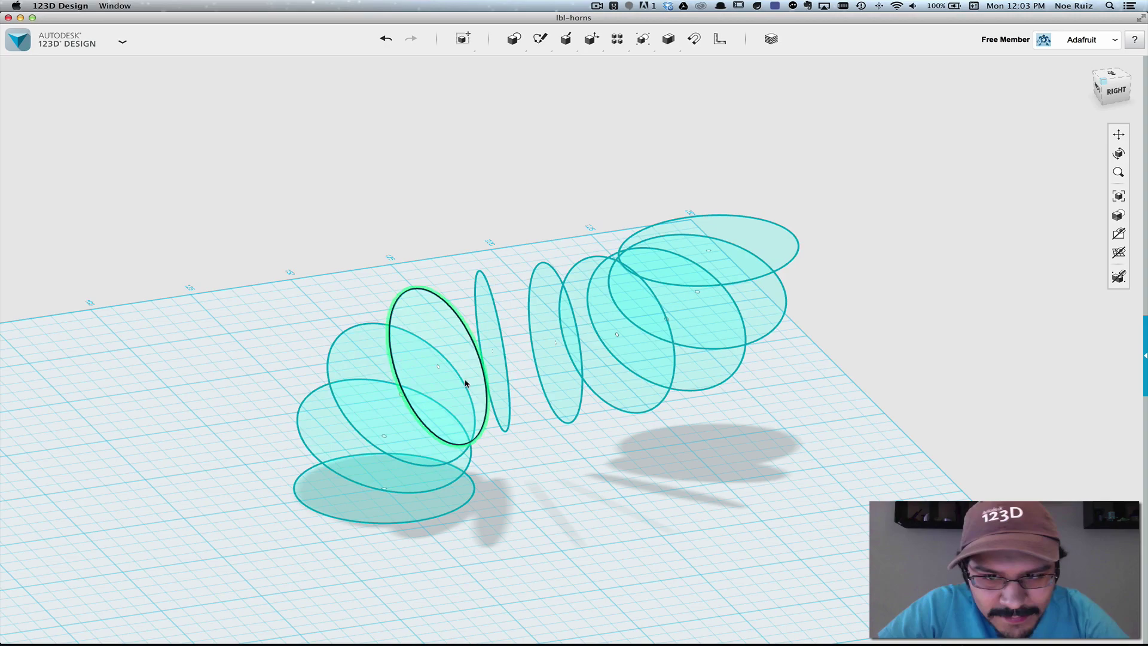
pyautogui.moveTo(810, 256); pyautogui.dragTo(634, 445, button='right')
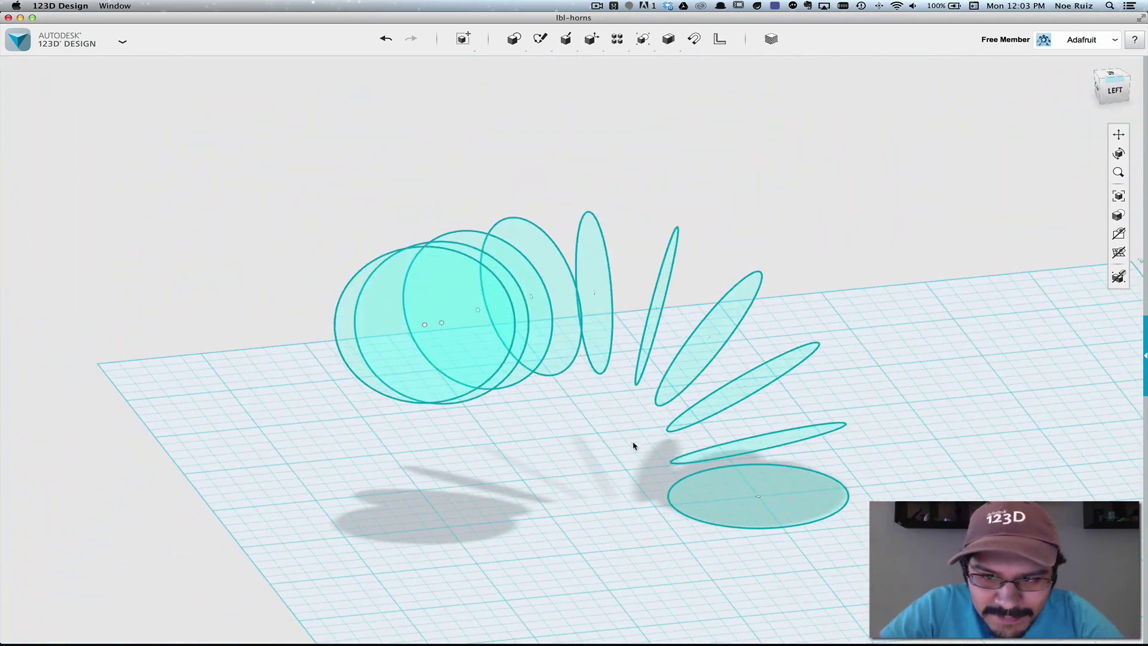
pyautogui.moveTo(504, 451); pyautogui.dragTo(359, 460, button='right')
pyautogui.click(368, 461)
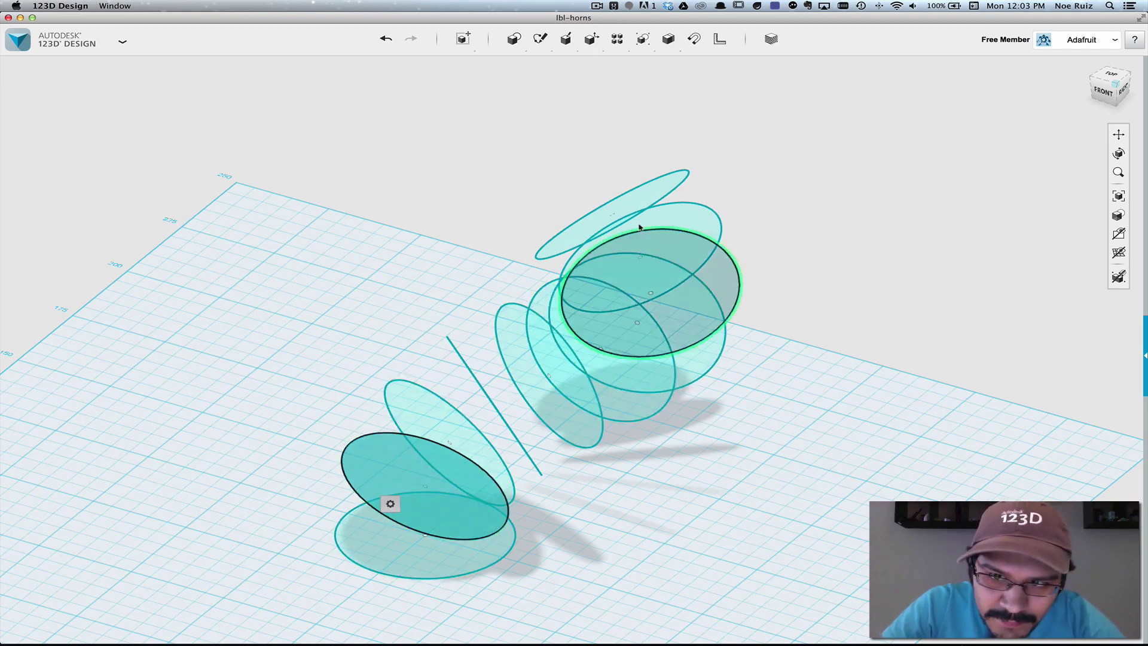
pyautogui.moveTo(389, 504)
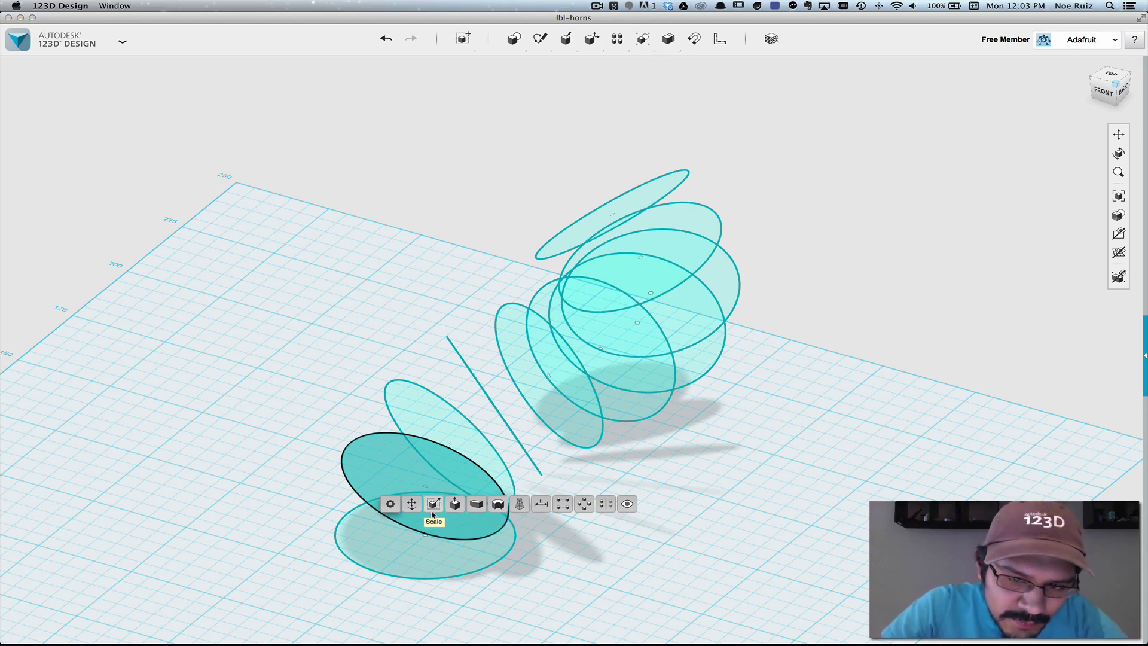
# Scale the selected lower ellipse down by a factor of 0.9.
pyautogui.click(433, 504)
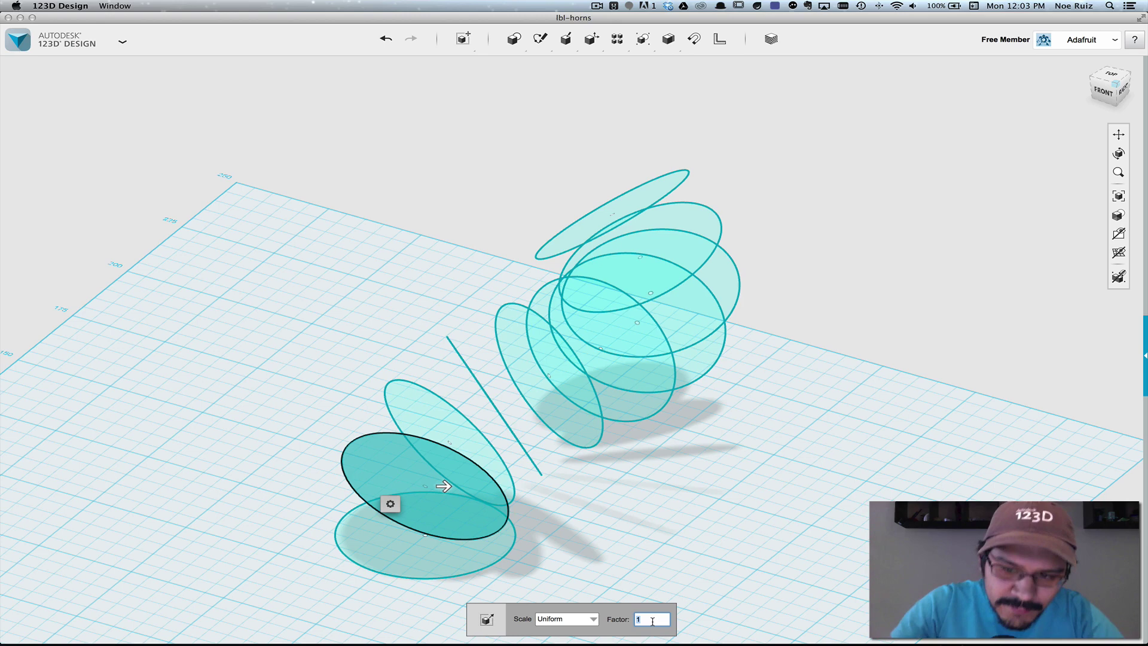
pyautogui.write('2')
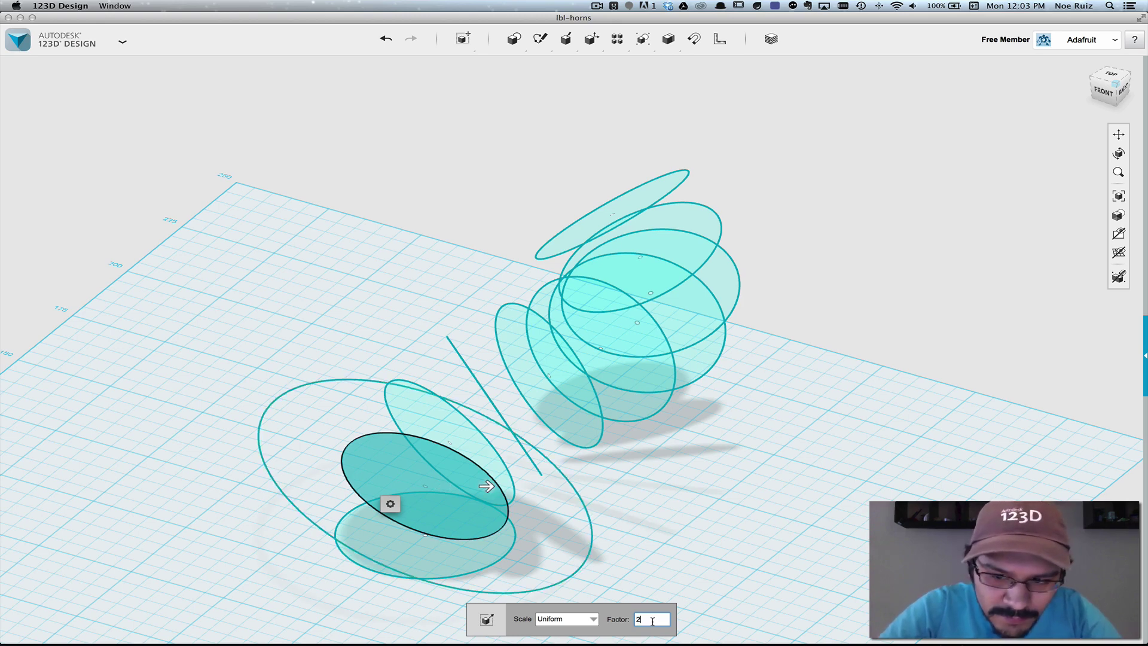
pyautogui.press('BackSpace')
pyautogui.write('3')
pyautogui.press('BackSpace')
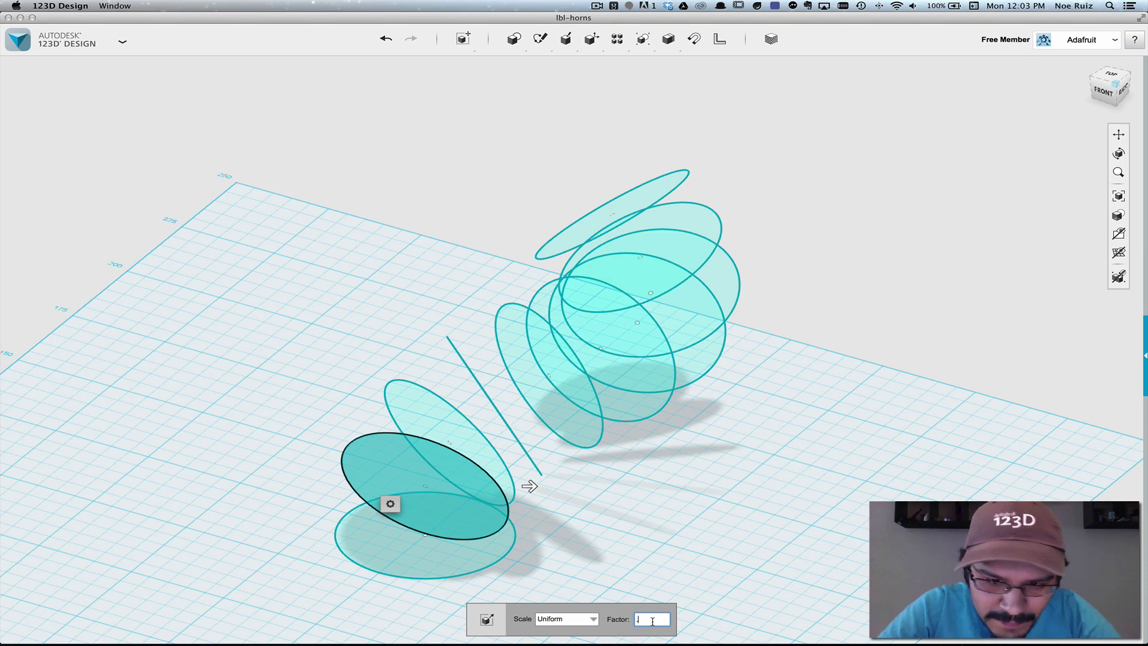
pyautogui.write('0.9')
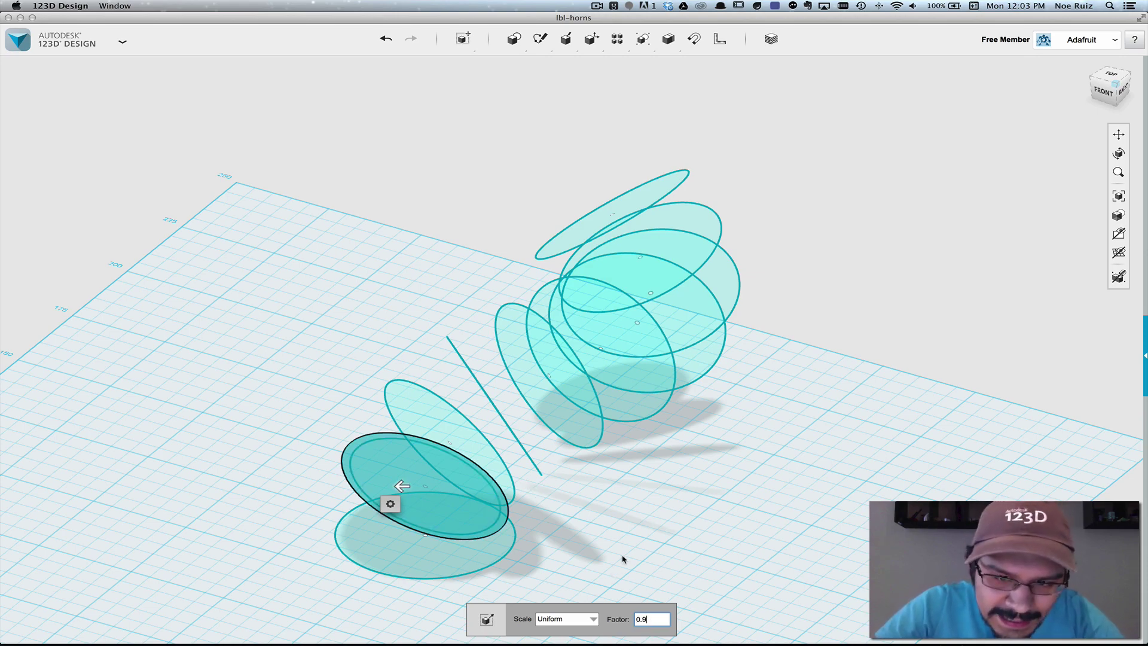
pyautogui.press('Return')
pyautogui.moveTo(615, 544); pyautogui.dragTo(594, 543, button='right')
# Scale the next ellipse up the spiral by a factor of 0.8.
pyautogui.keyDown('shift'); pyautogui.click(402, 415); pyautogui.keyUp('shift')
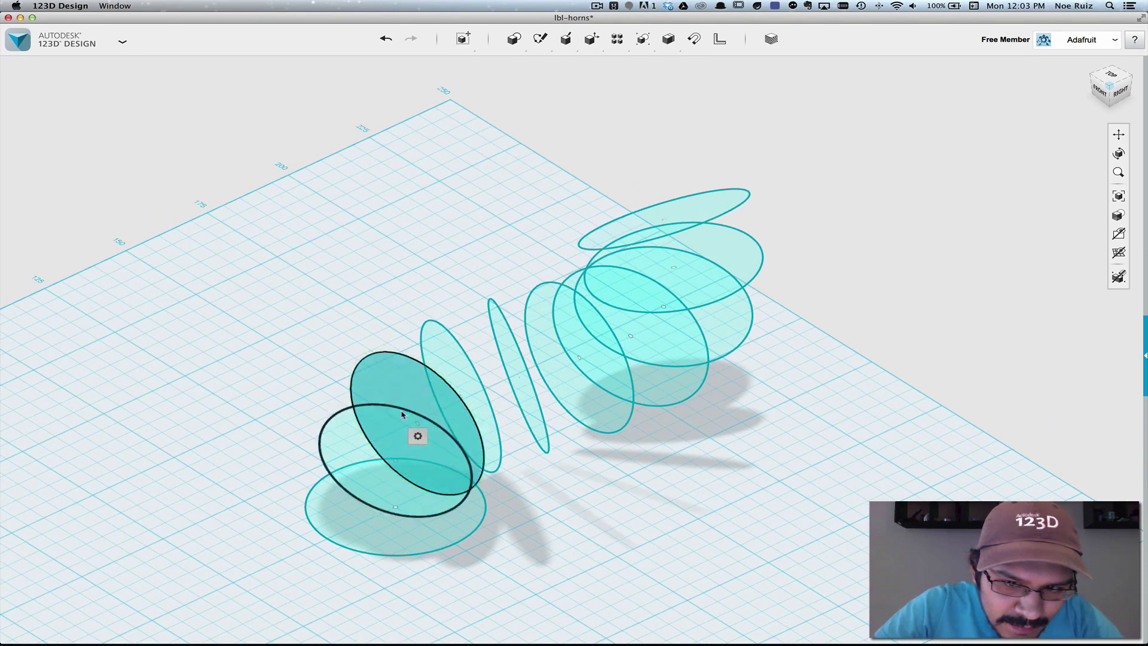
pyautogui.moveTo(417, 435)
pyautogui.click(460, 435)
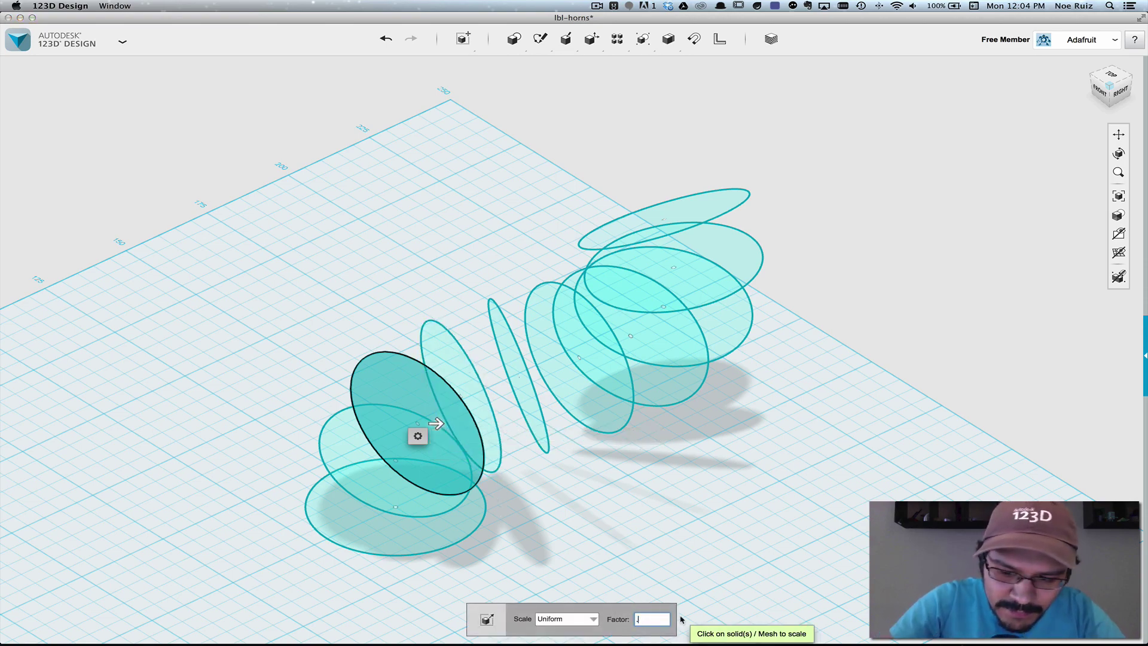
pyautogui.write('0.7')
pyautogui.press('BackSpace')
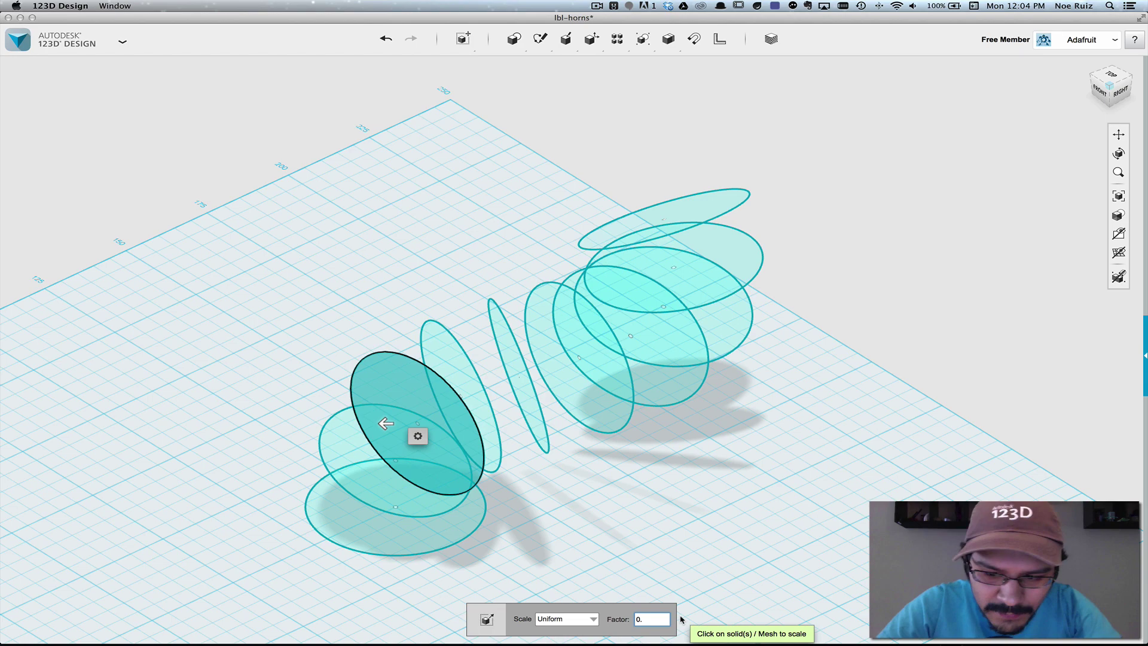
pyautogui.write('8')
pyautogui.press('Return')
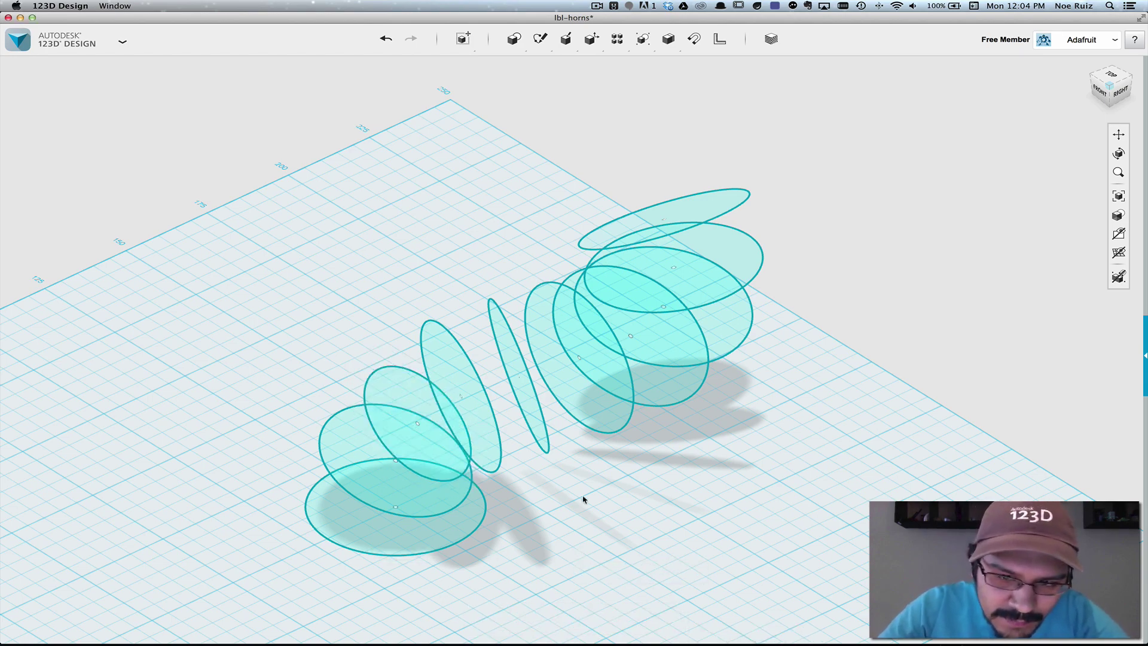
pyautogui.click(461, 377)
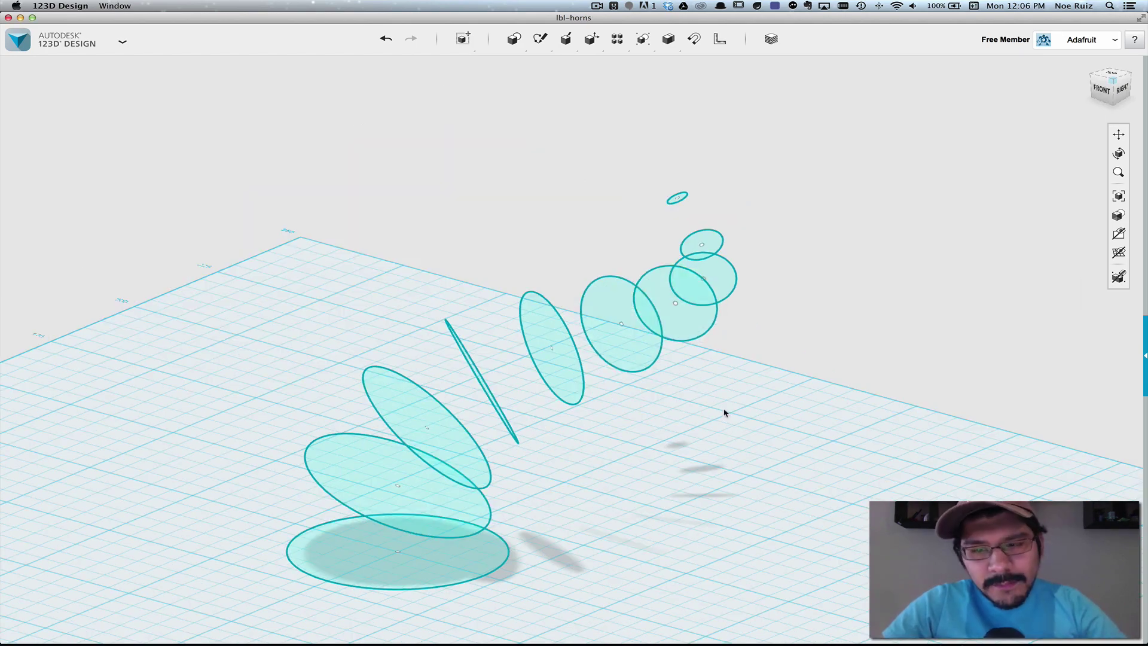
# Select the bottom ellipse and the next three in order up the spiral.
pyautogui.moveTo(718, 446); pyautogui.dragTo(651, 449, button='right')
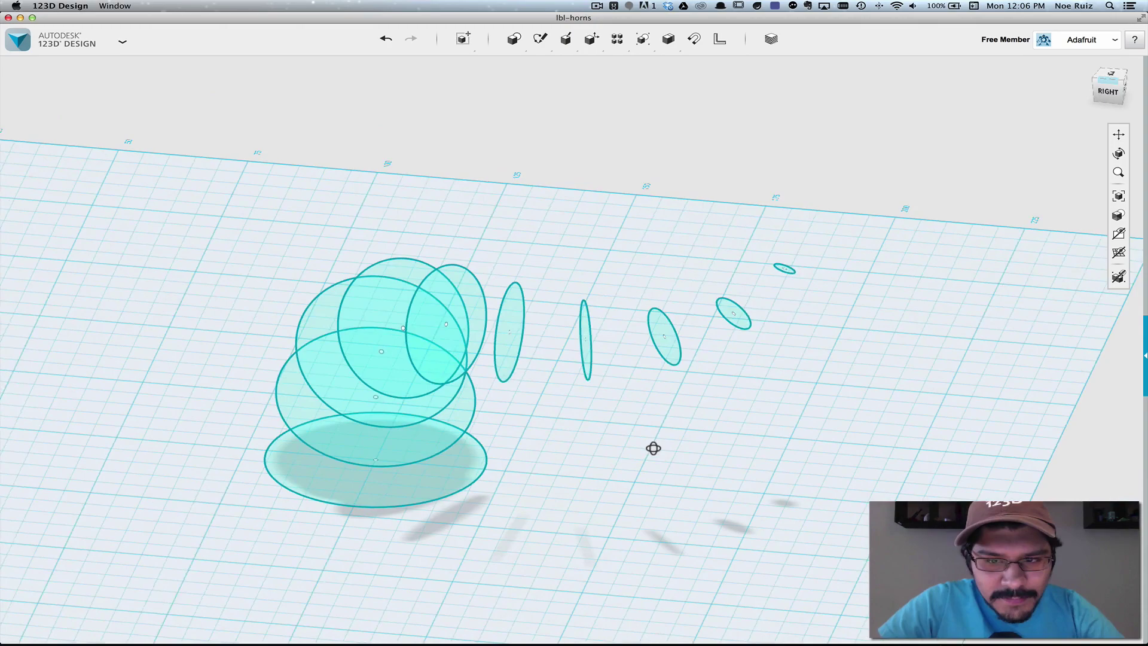
pyautogui.click(370, 459)
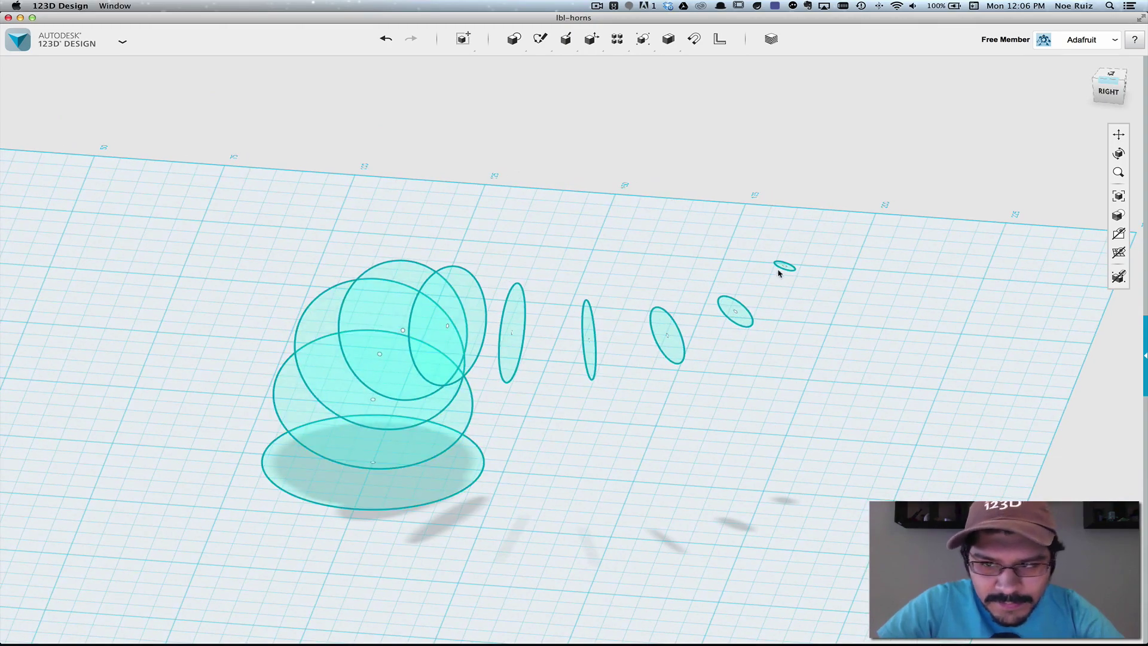
pyautogui.moveTo(782, 264); pyautogui.dragTo(648, 385, button='right')
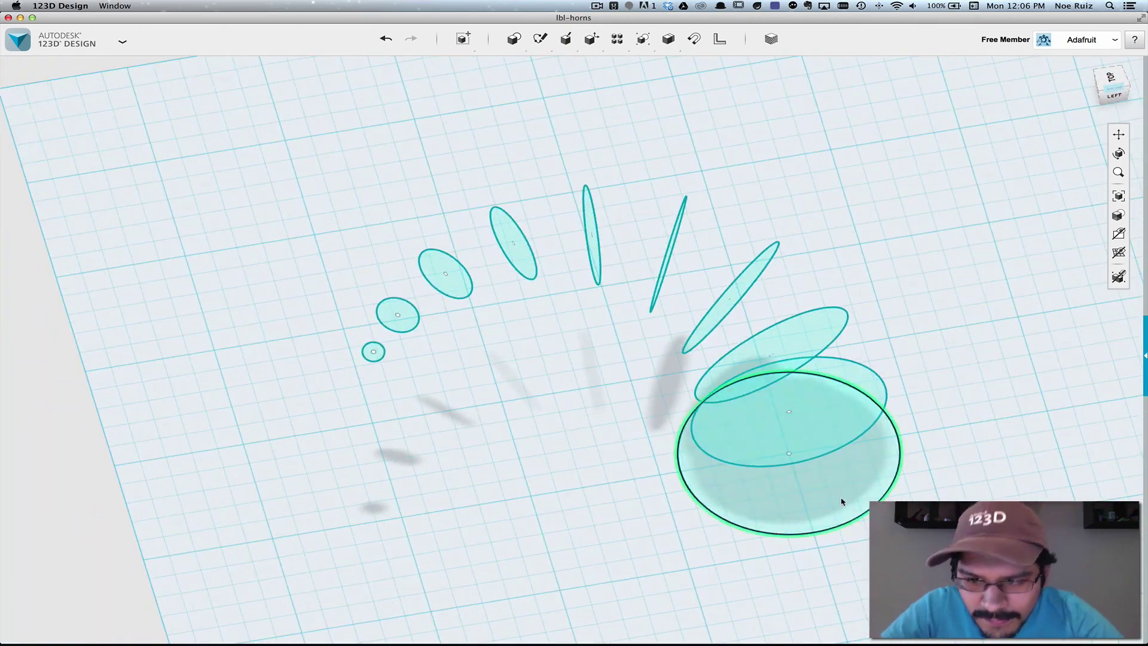
pyautogui.click(870, 454)
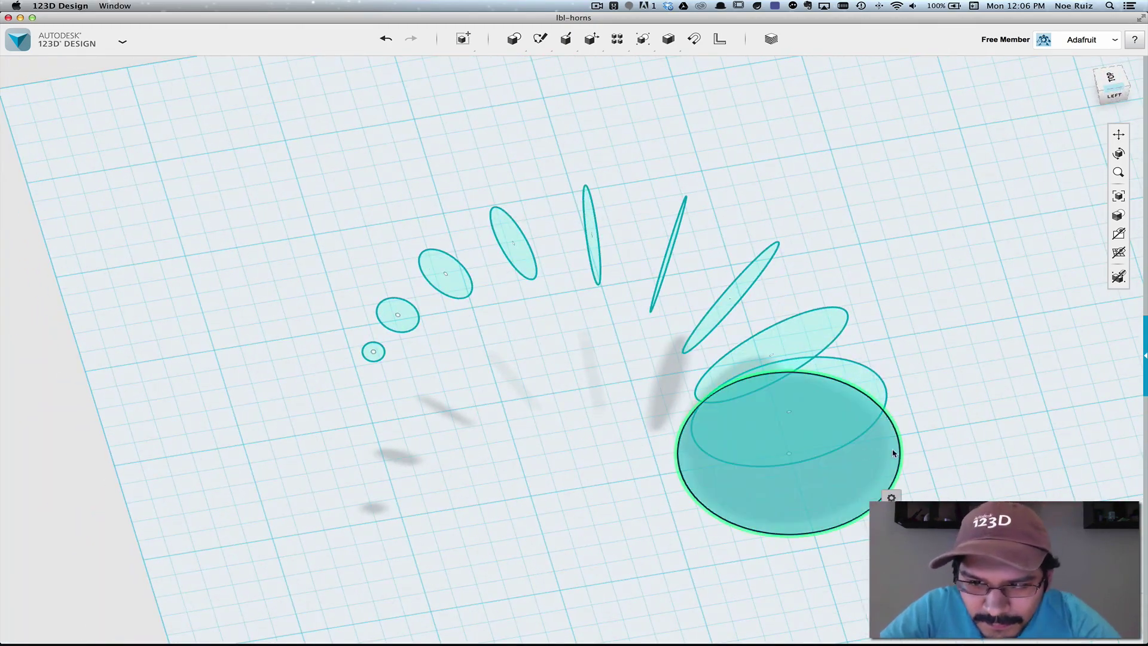
pyautogui.keyDown('shift'); pyautogui.click(844, 405); pyautogui.keyUp('shift')
pyautogui.keyDown('shift'); pyautogui.click(806, 331); pyautogui.keyUp('shift')
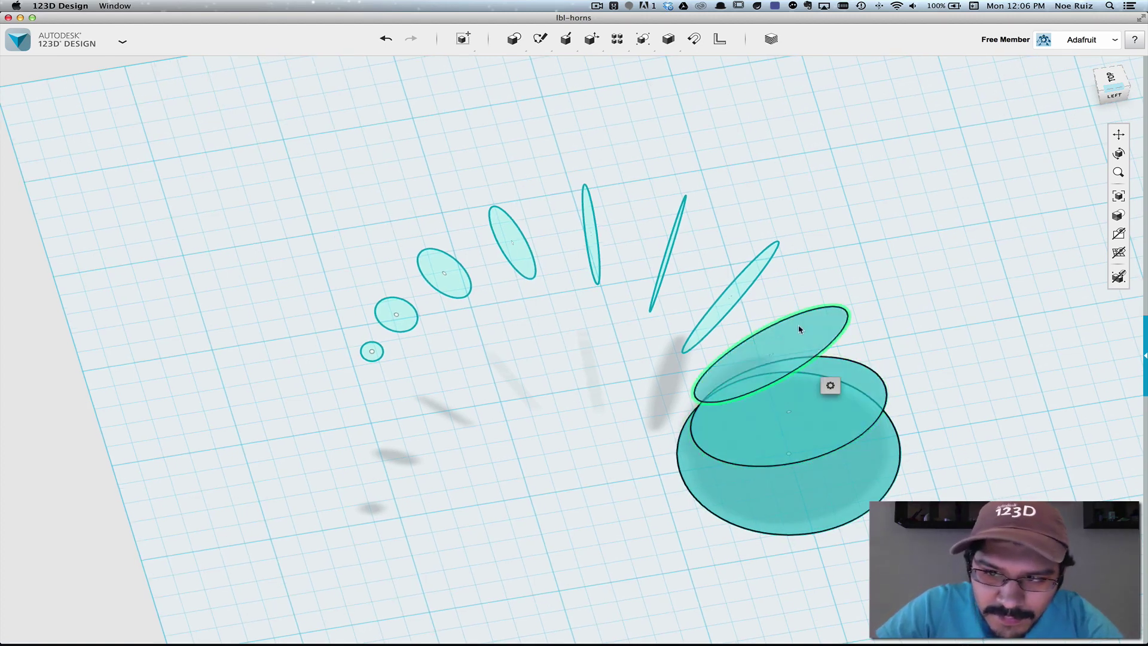
pyautogui.keyDown('shift'); pyautogui.click(740, 291); pyautogui.keyUp('shift')
pyautogui.moveTo(902, 274)
pyautogui.mouseDown(button='right')
pyautogui.moveTo(878, 272)
pyautogui.moveTo(904, 292)
pyautogui.mouseUp(button='right')
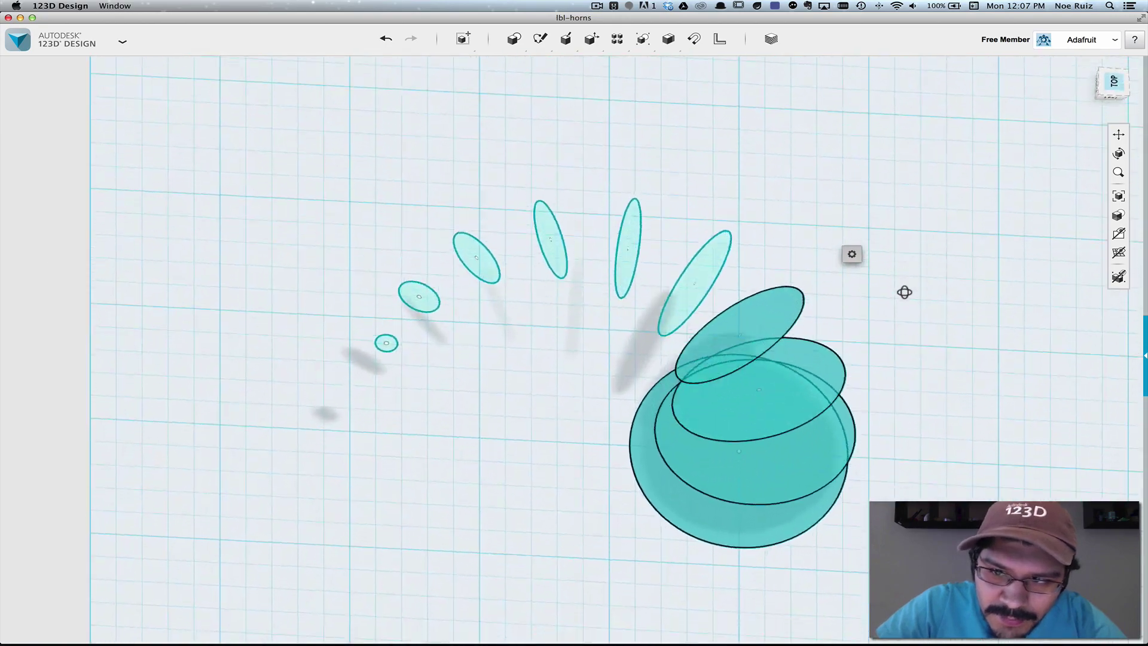
# Add the fifth through tenth ellipses to the selection, ending at the small tip.
pyautogui.keyDown('shift'); pyautogui.click(714, 260); pyautogui.keyUp('shift')
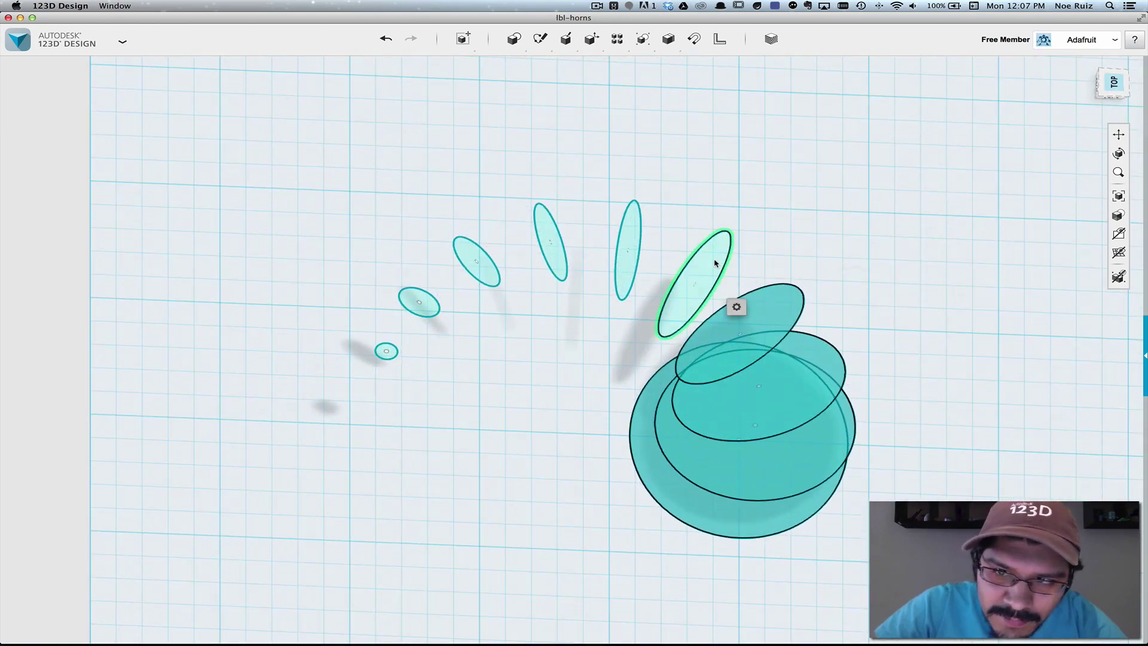
pyautogui.keyDown('shift'); pyautogui.click(631, 232); pyautogui.keyUp('shift')
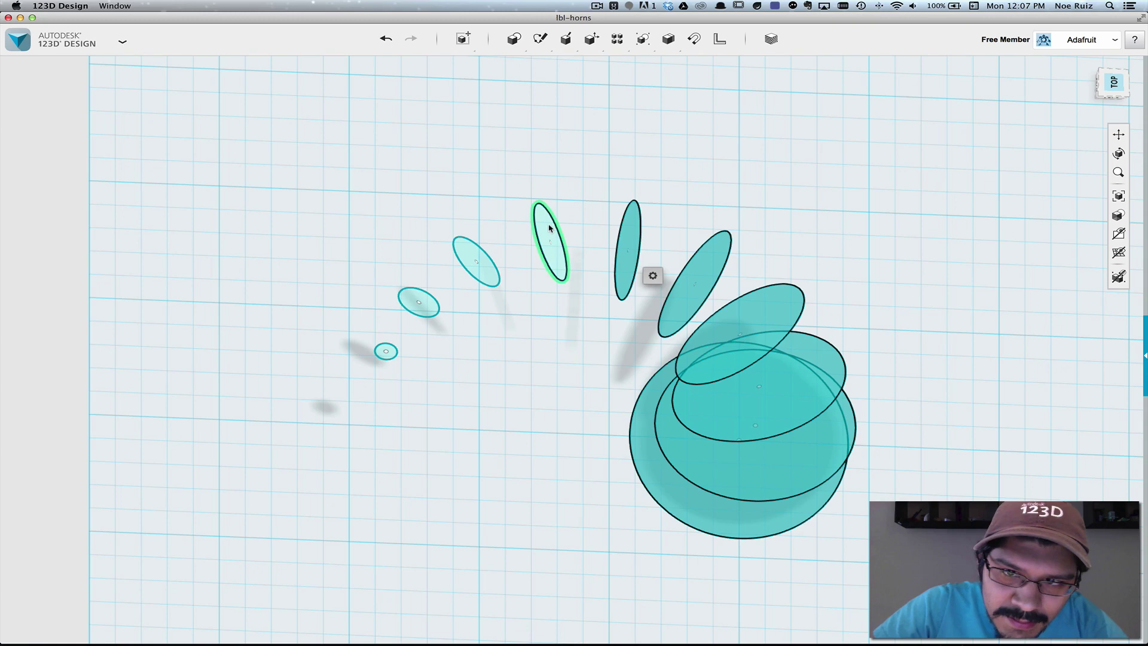
pyautogui.keyDown('shift'); pyautogui.click(550, 229); pyautogui.keyUp('shift')
pyautogui.keyDown('shift'); pyautogui.click(476, 256); pyautogui.keyUp('shift')
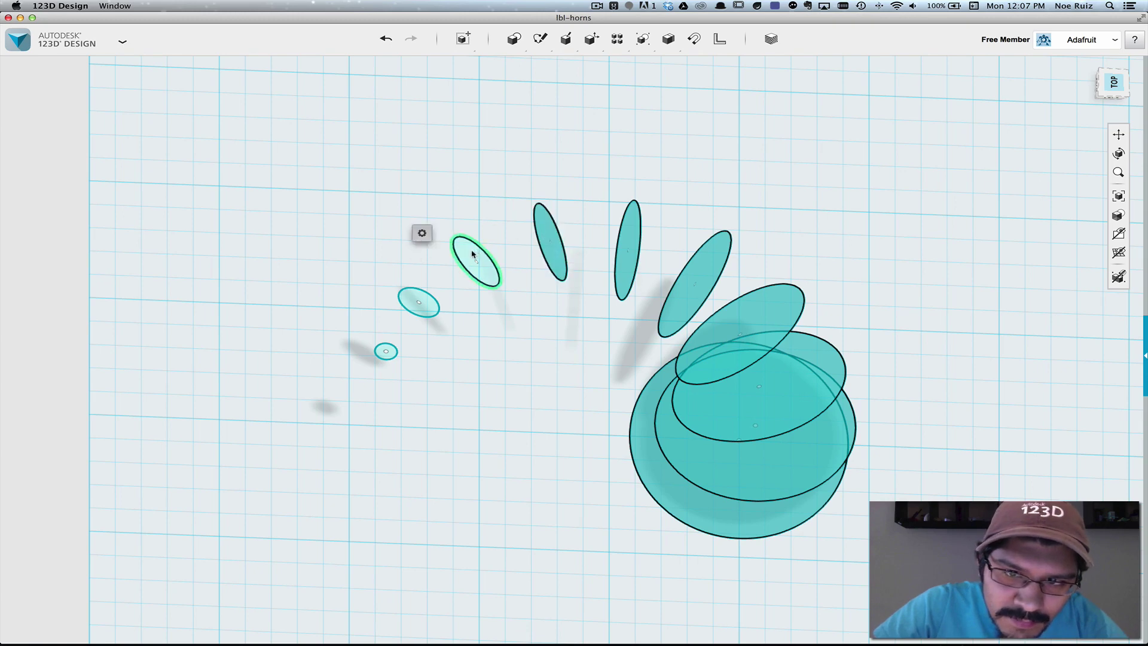
pyautogui.keyDown('shift'); pyautogui.click(419, 302); pyautogui.keyUp('shift')
pyautogui.scroll(5, 375, 357)
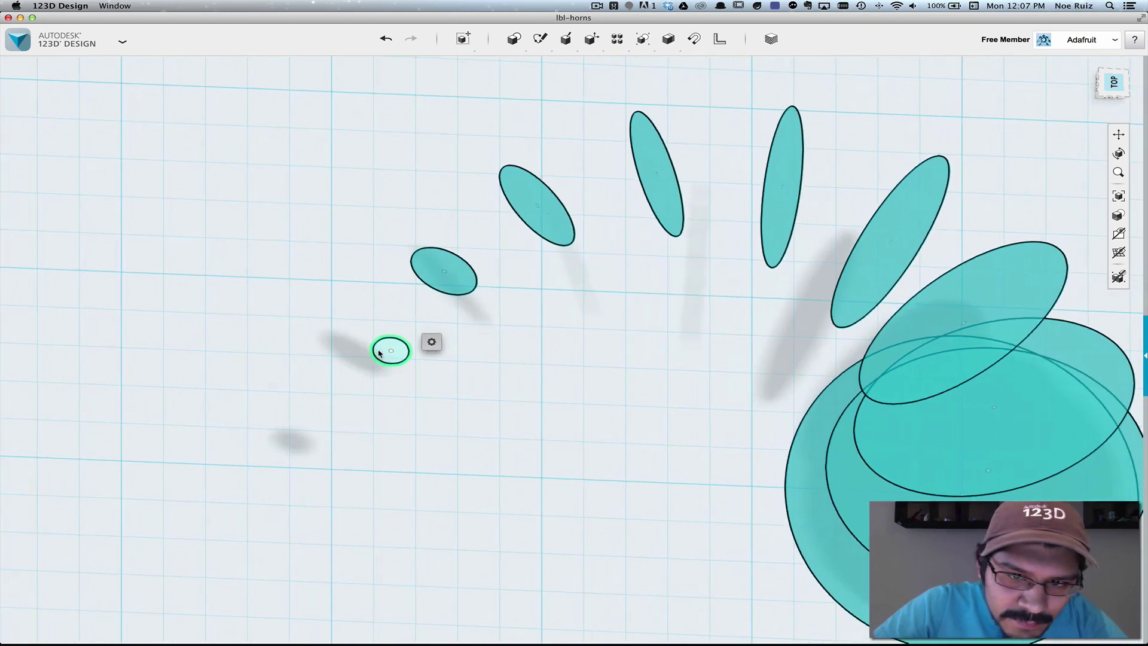
pyautogui.keyDown('shift'); pyautogui.click(380, 353); pyautogui.keyUp('shift')
pyautogui.scroll(-5, 424, 307)
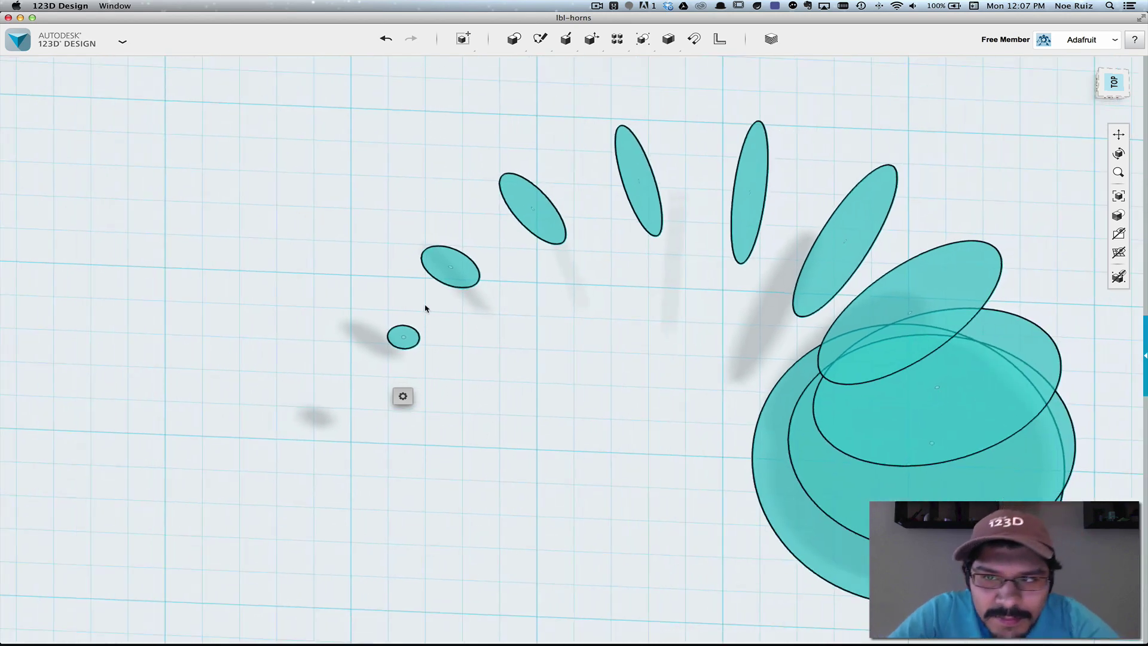
pyautogui.moveTo(404, 397)
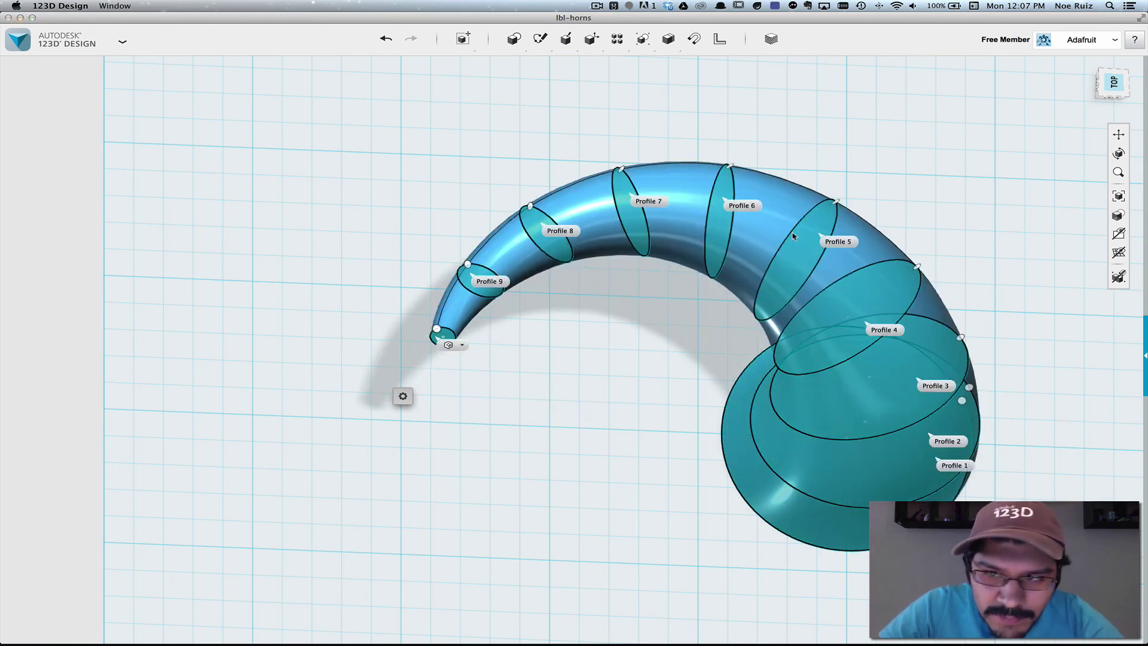
# Loft through all ten profiles into a solid horn and hide the sketches.
pyautogui.click(679, 455)
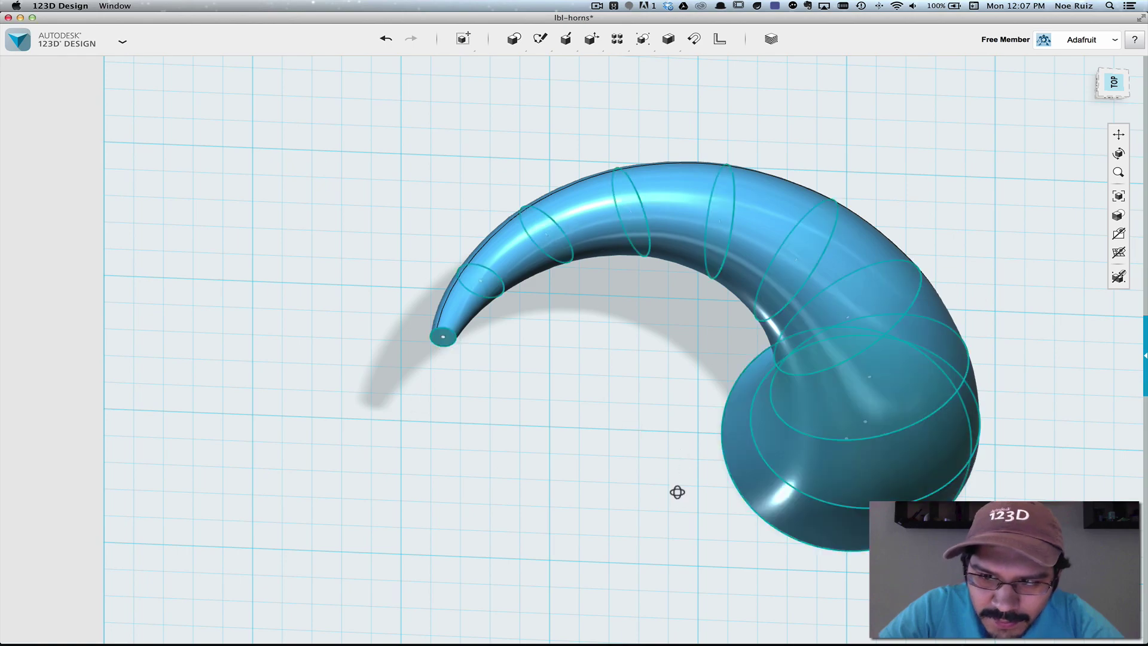
pyautogui.moveTo(677, 491); pyautogui.dragTo(726, 472, button='right')
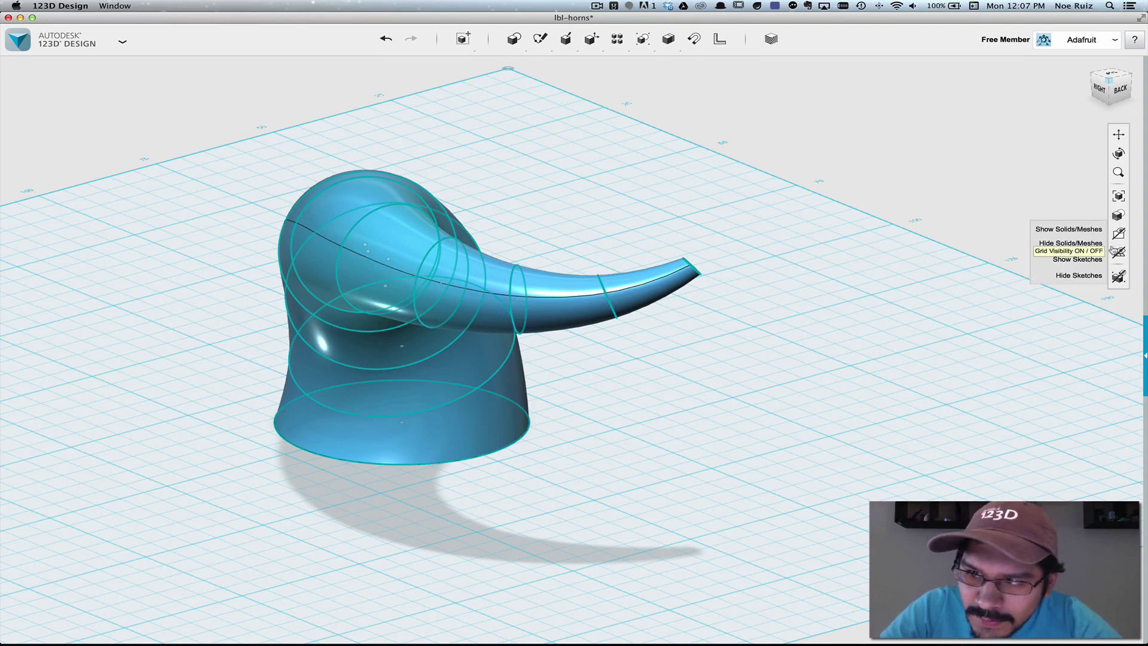
pyautogui.click(1118, 276)
pyautogui.moveTo(771, 347)
pyautogui.mouseDown(button='right')
pyautogui.moveTo(732, 360)
pyautogui.moveTo(379, 336)
pyautogui.moveTo(469, 377)
pyautogui.moveTo(402, 375)
pyautogui.moveTo(394, 389)
pyautogui.moveTo(435, 386)
pyautogui.mouseUp(button='right')
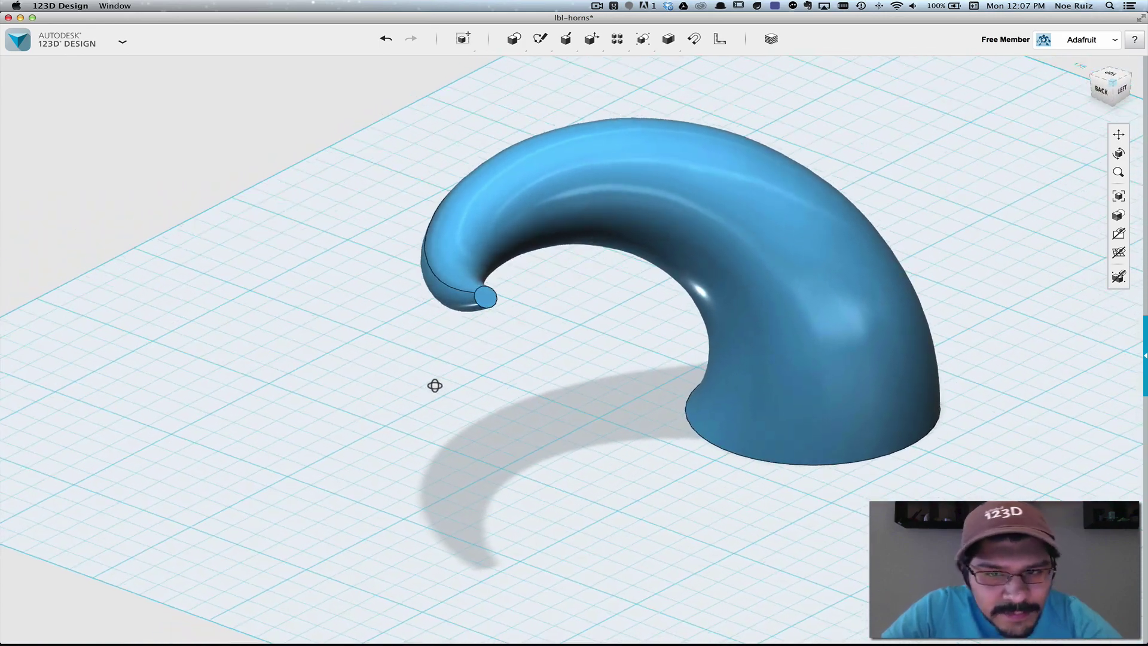
# Round the horn's small circular tip edge with a 1.5 radius fillet.
pyautogui.click(485, 297)
pyautogui.scroll(5, 483, 299)
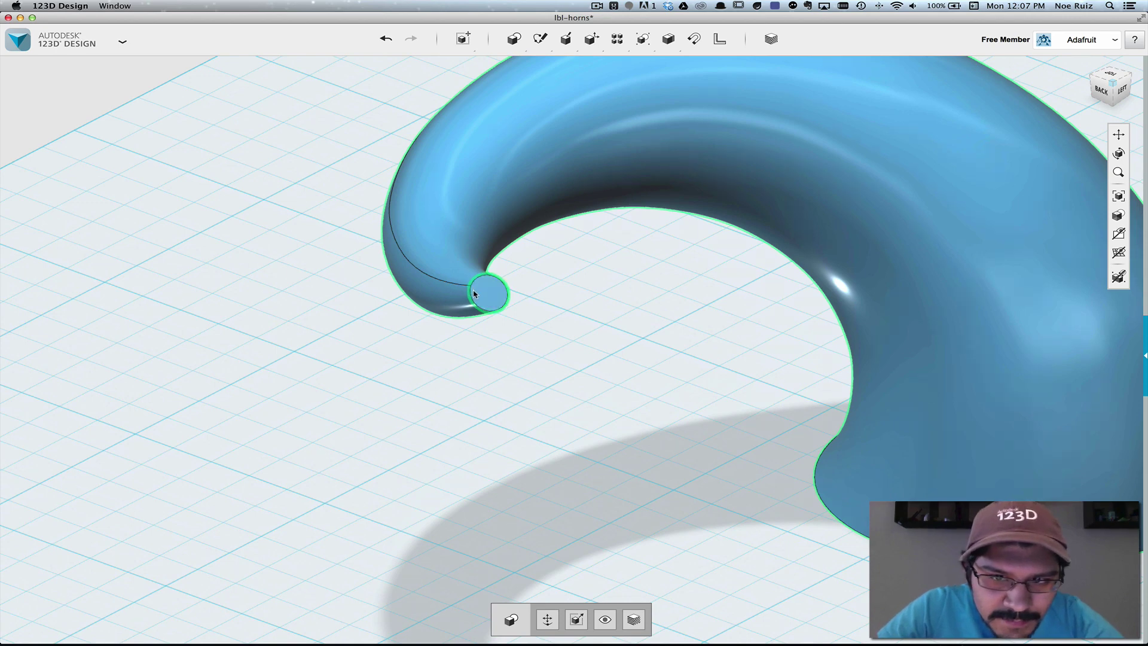
pyautogui.click(480, 299)
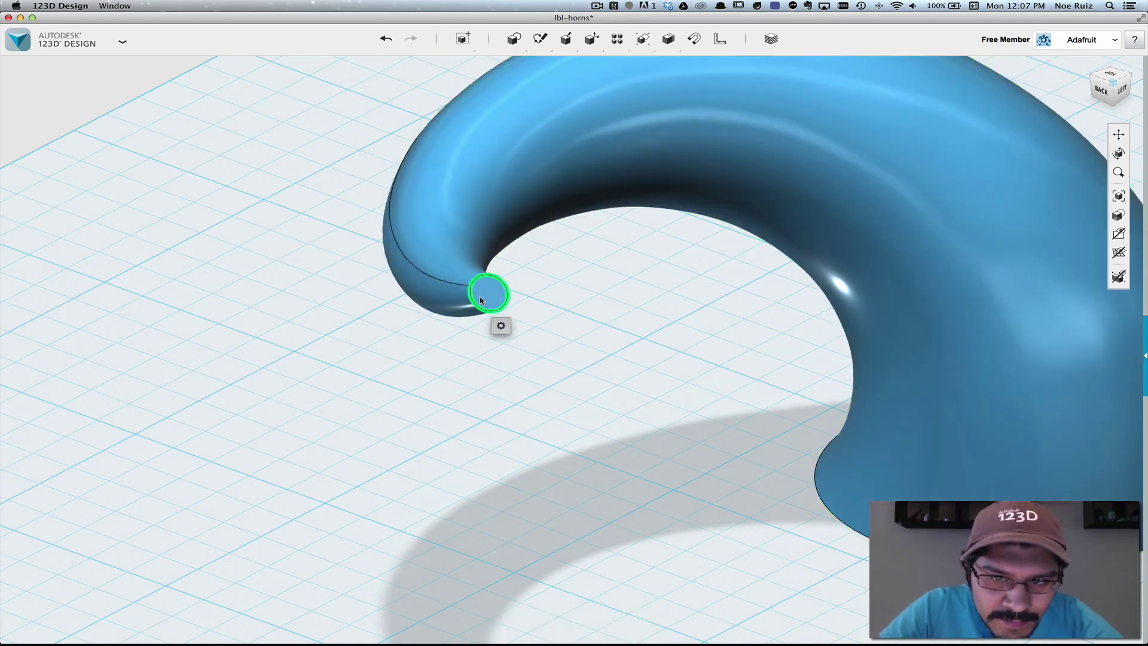
pyautogui.moveTo(497, 327)
pyautogui.click(545, 326)
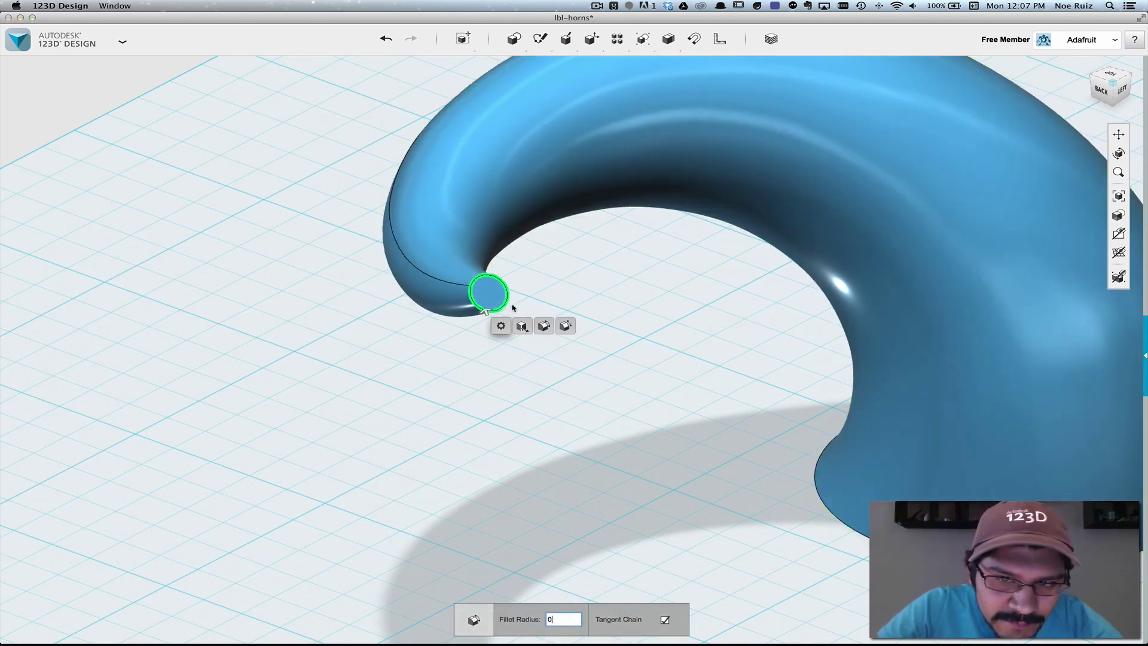
pyautogui.click(482, 306)
pyautogui.write('3')
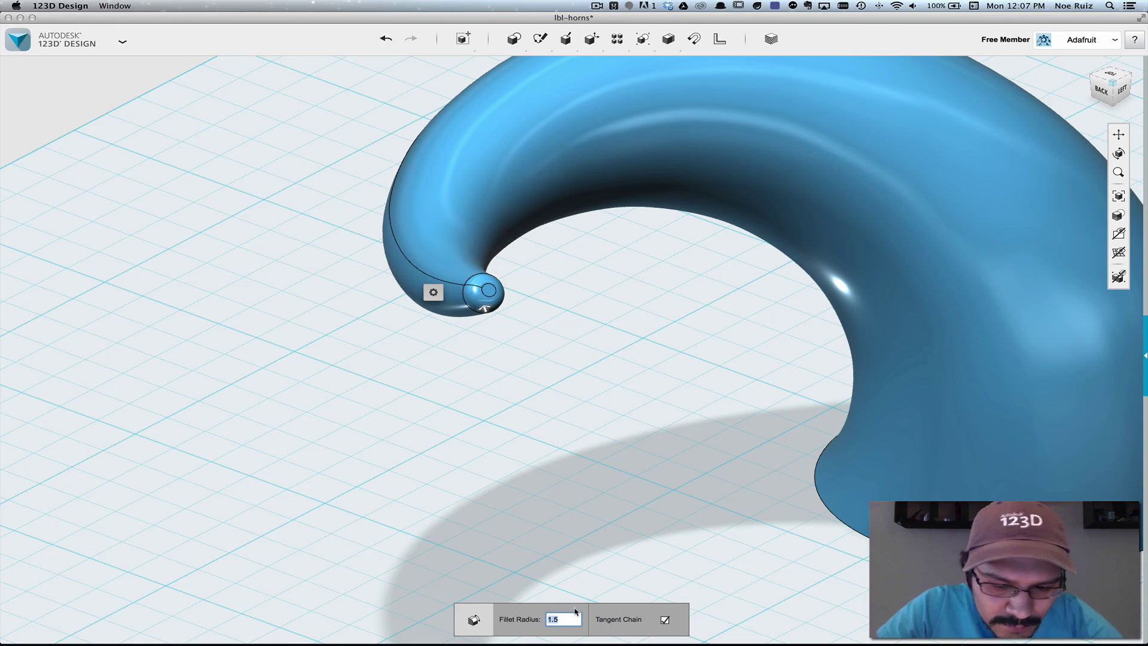
pyautogui.moveTo(625, 458); pyautogui.dragTo(433, 417, button='right')
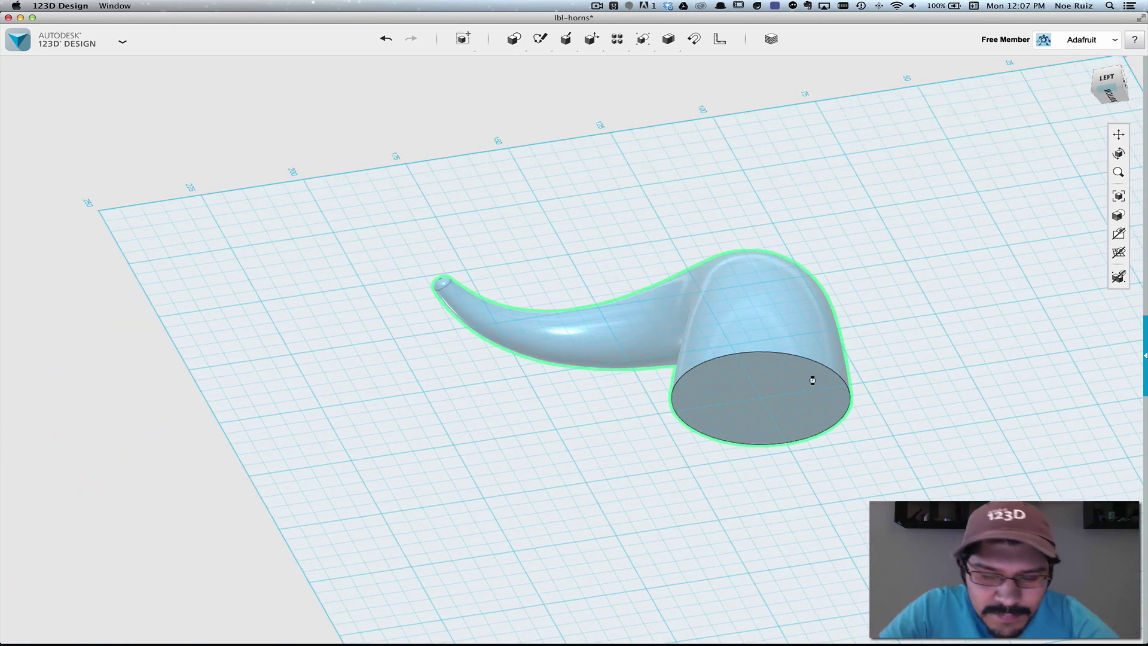
# Shell the horn through its flat elliptical base with an inside wall thickness of 1.
pyautogui.moveTo(813, 376); pyautogui.dragTo(761, 315, button='right')
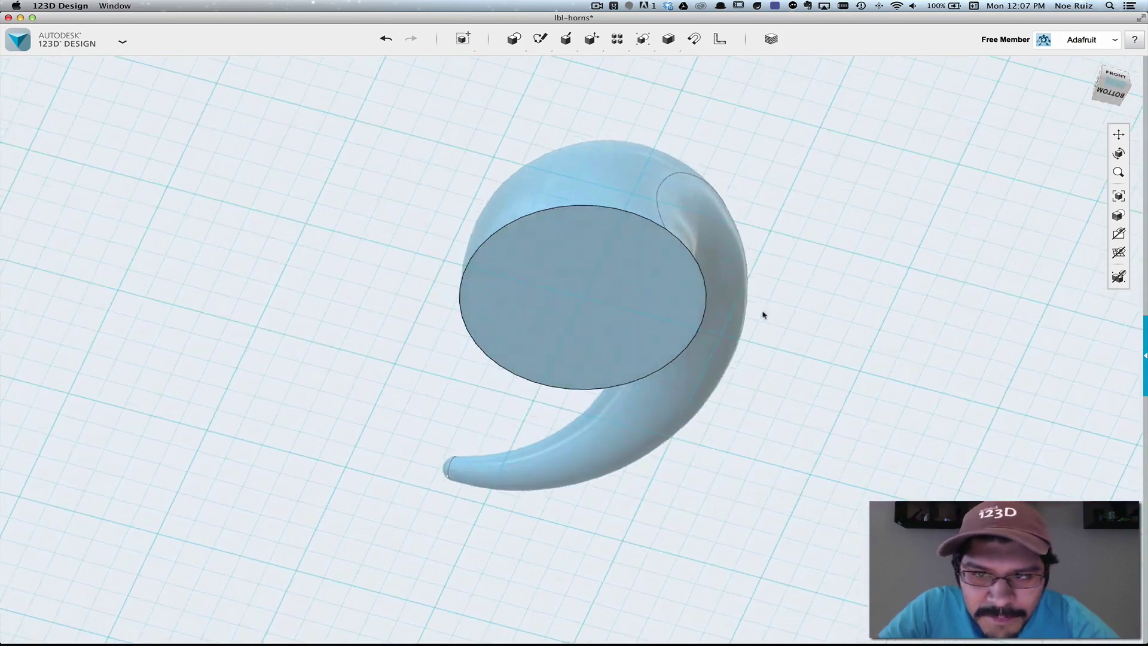
pyautogui.click(556, 168)
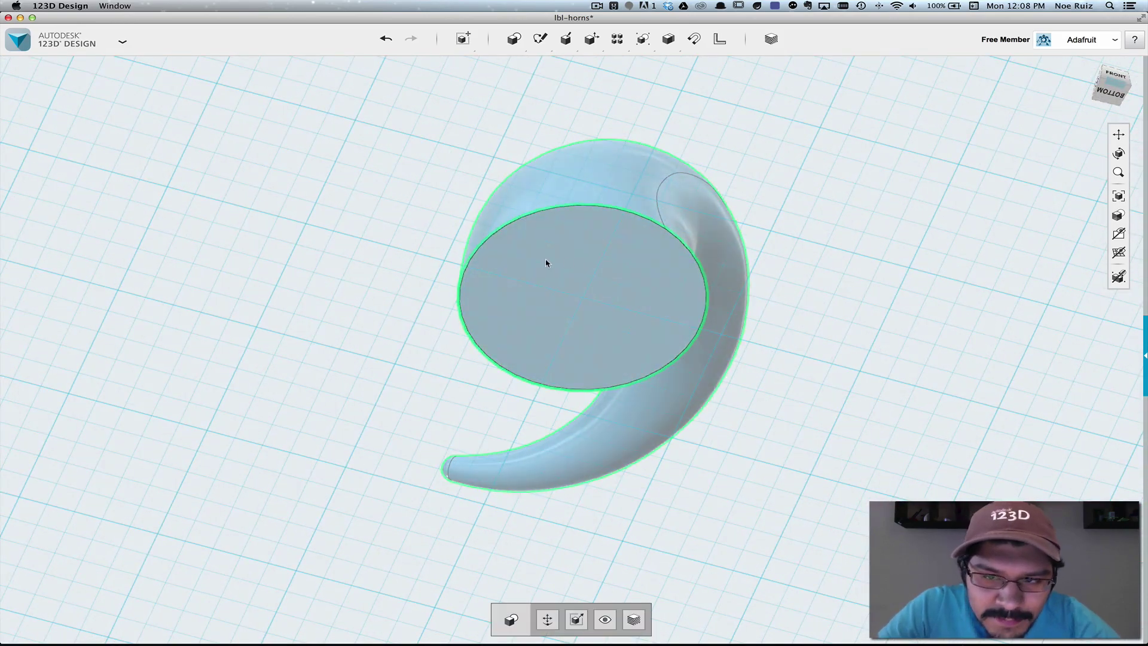
pyautogui.click(529, 282)
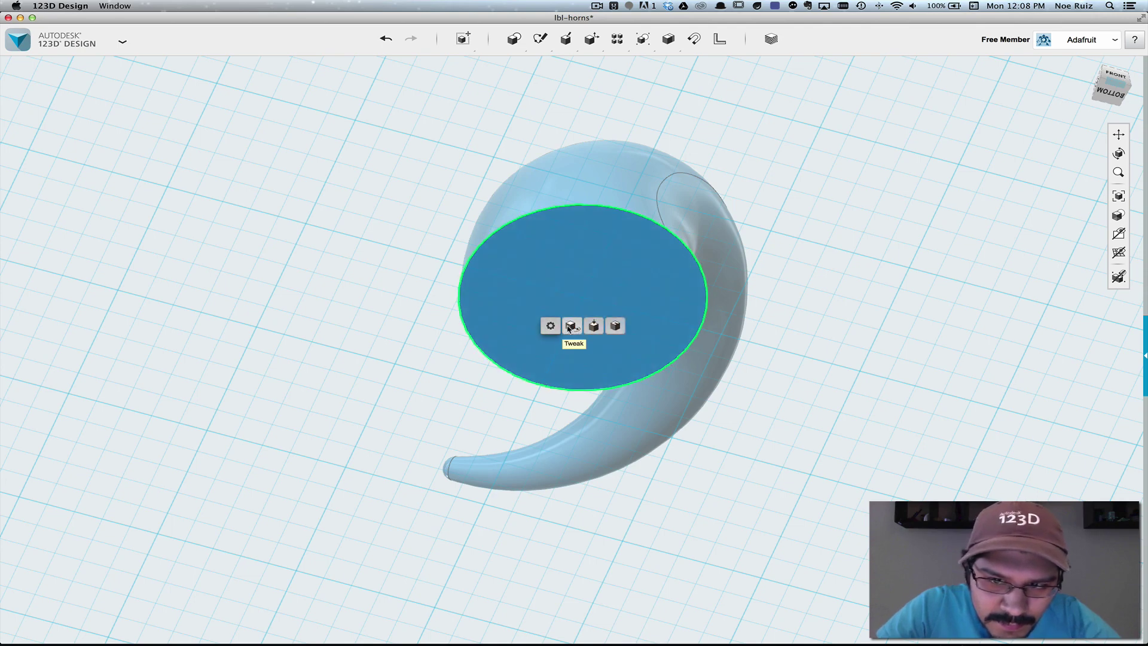
pyautogui.click(615, 326)
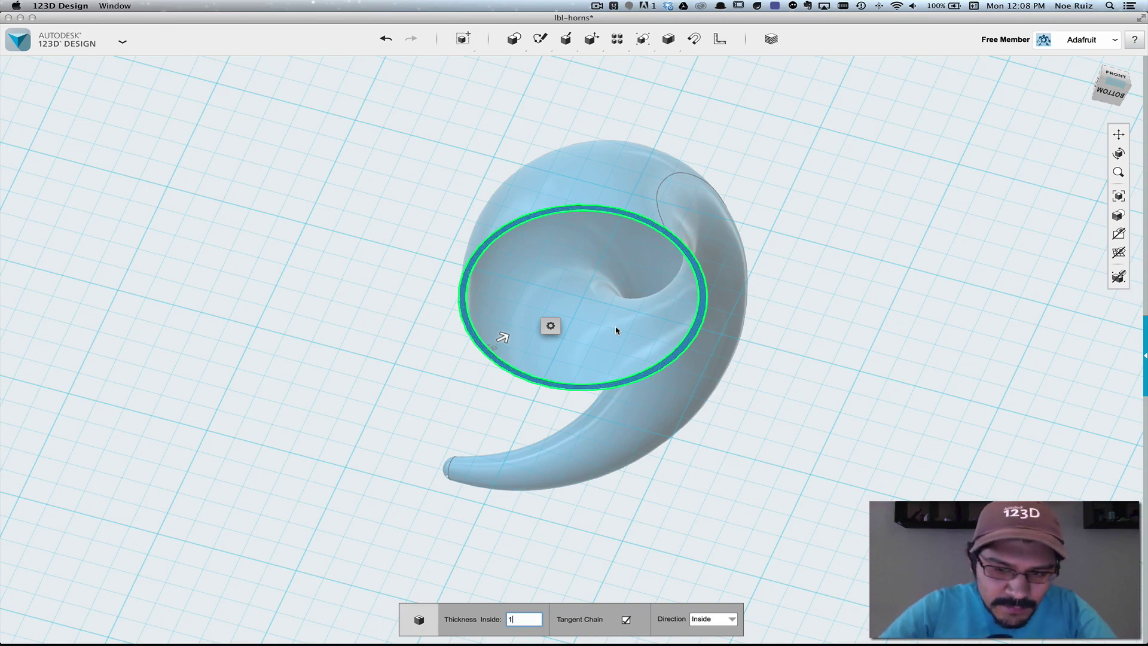
pyautogui.press('Return')
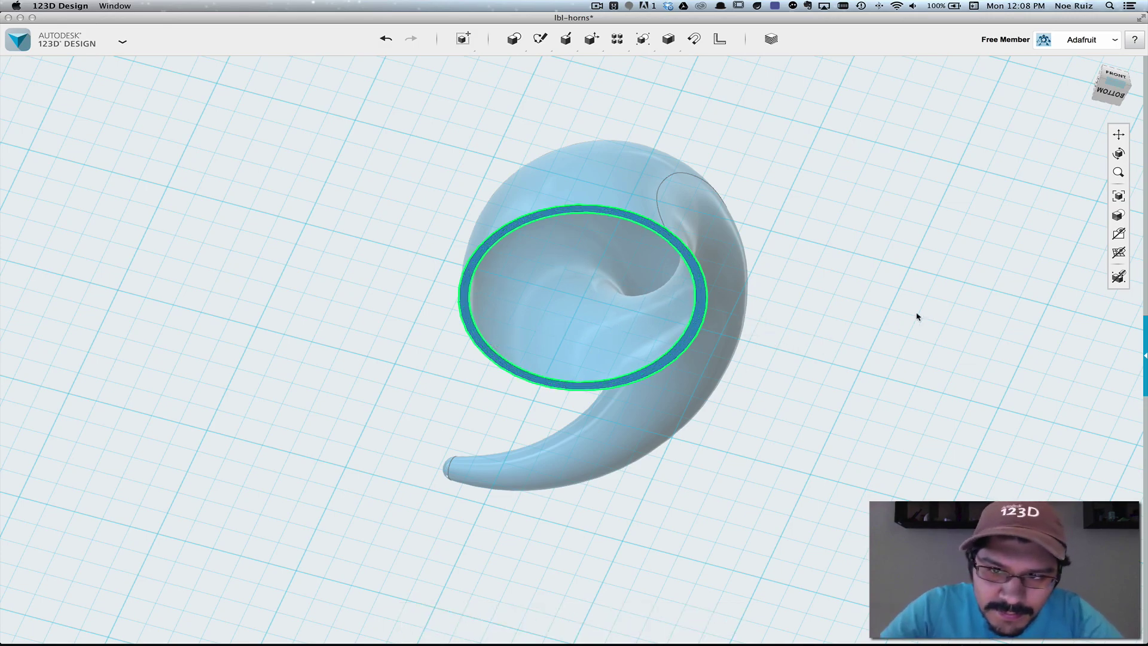
pyautogui.moveTo(917, 315); pyautogui.dragTo(528, 285, button='right')
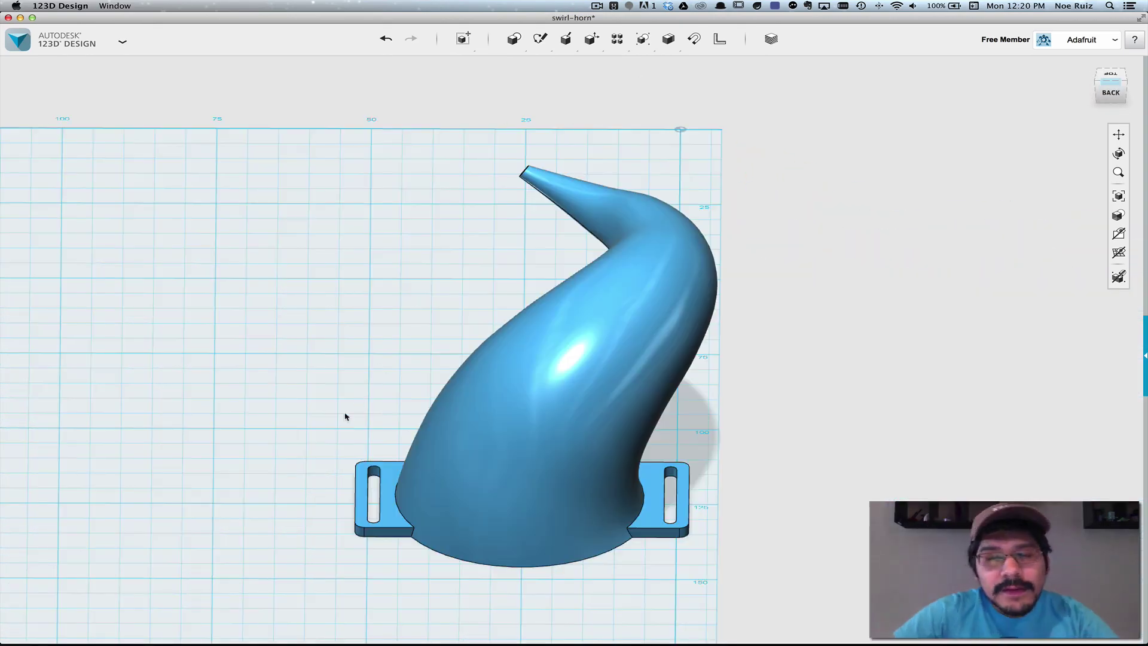
# Inspect the strapped horn's open underside, zoom out, and reach for Sketch > Polyline.
pyautogui.moveTo(345, 416); pyautogui.dragTo(374, 287, button='right')
pyautogui.click(391, 250)
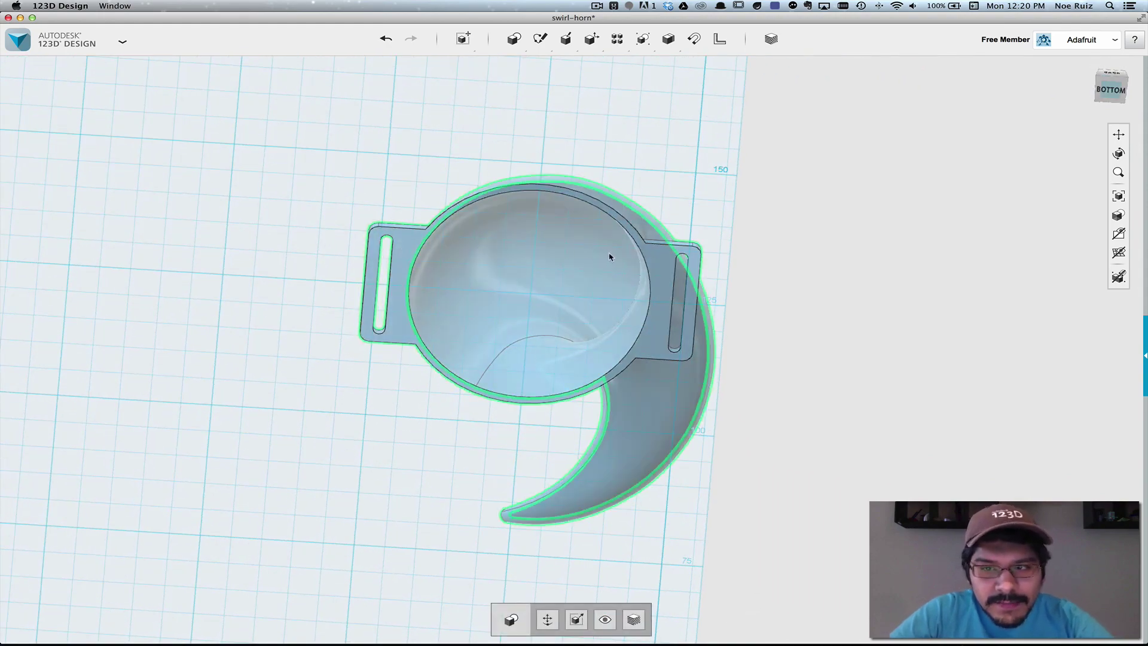
pyautogui.moveTo(773, 228); pyautogui.dragTo(378, 348, button='right')
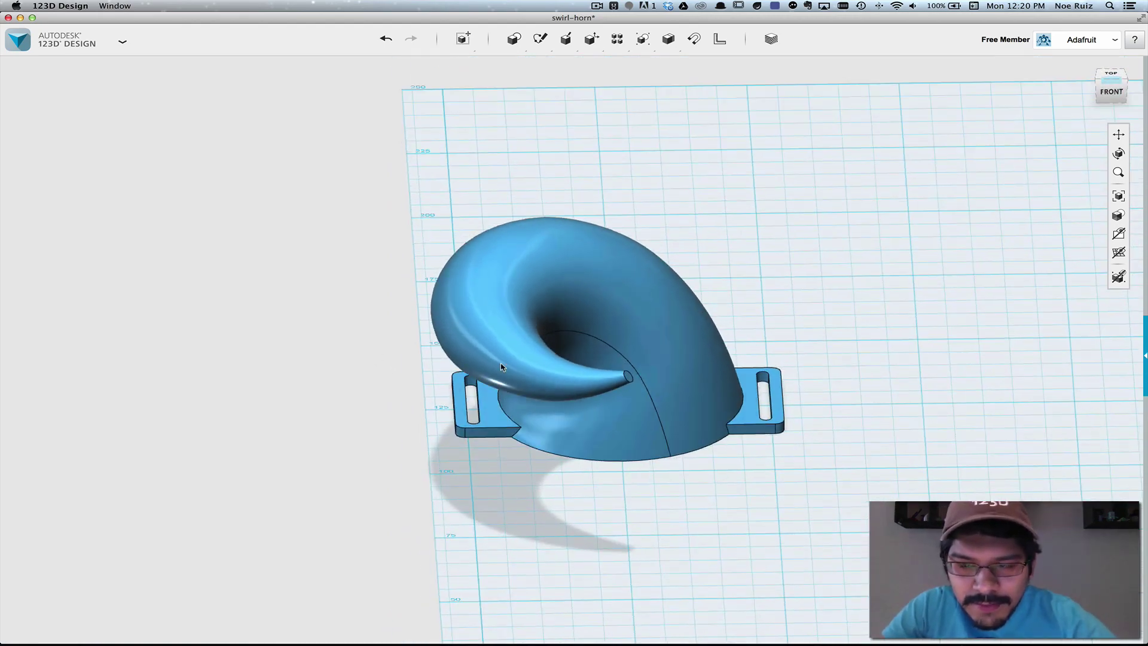
pyautogui.scroll(-3, 507, 411)
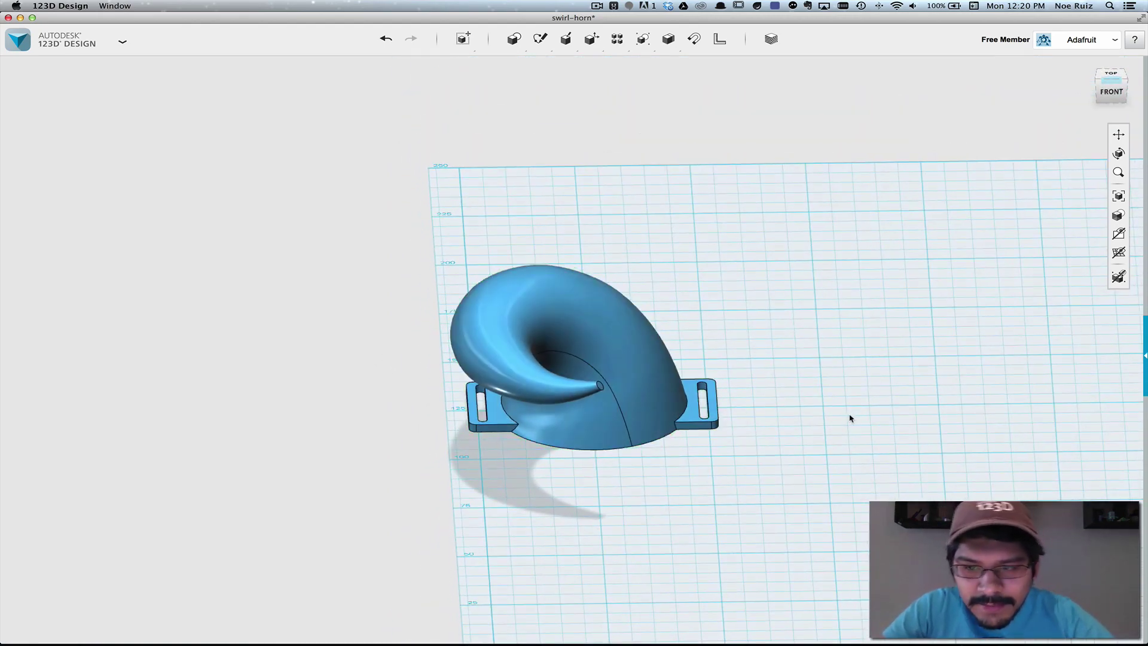
pyautogui.moveTo(530, 41)
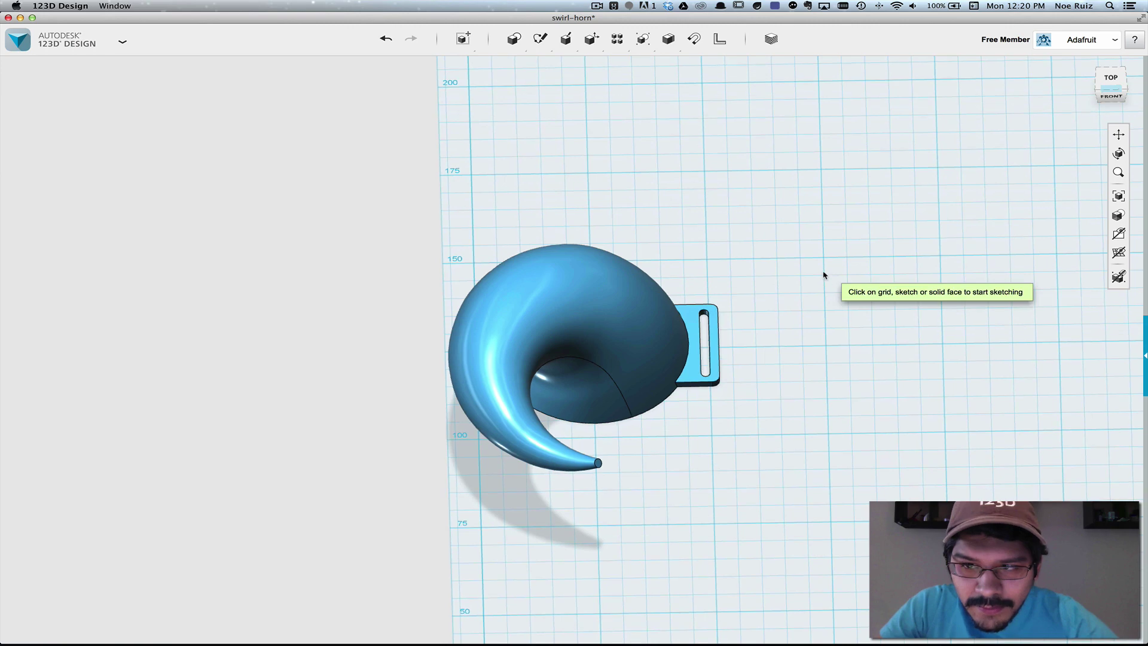
# Draw a 50 mm vertical polyline on the grid right of the horn as a mirror line.
pyautogui.click(825, 260)
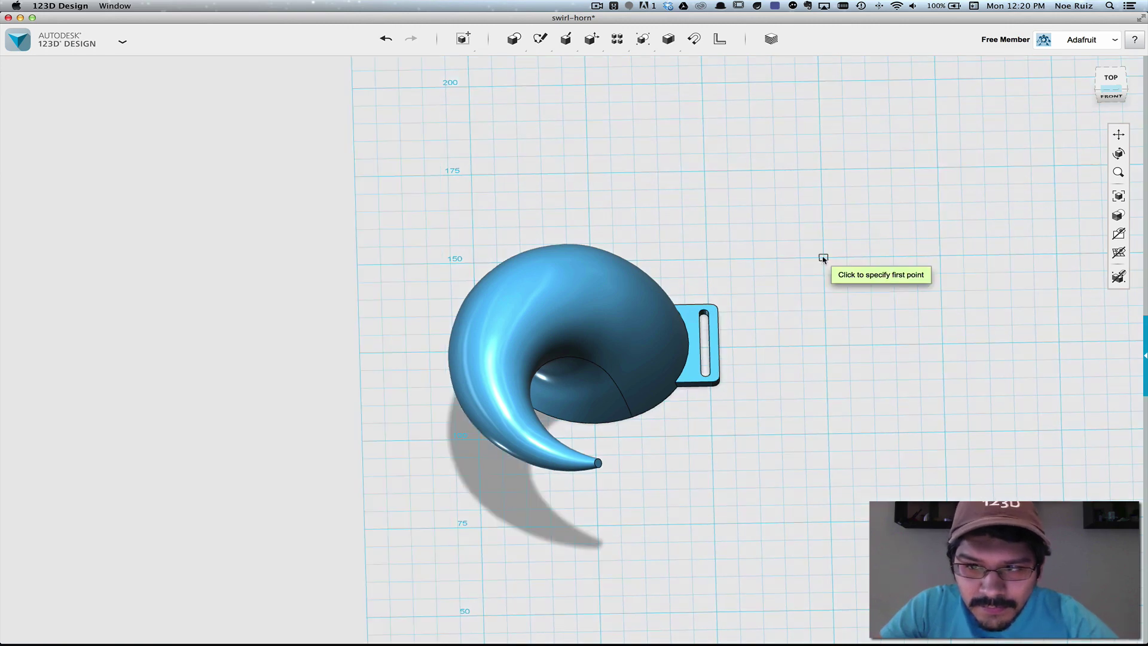
pyautogui.click(825, 438)
pyautogui.press('Escape')
pyautogui.moveTo(781, 389)
pyautogui.mouseDown(button='right')
pyautogui.moveTo(787, 349)
pyautogui.moveTo(795, 405)
pyautogui.moveTo(784, 427)
pyautogui.mouseUp(button='right')
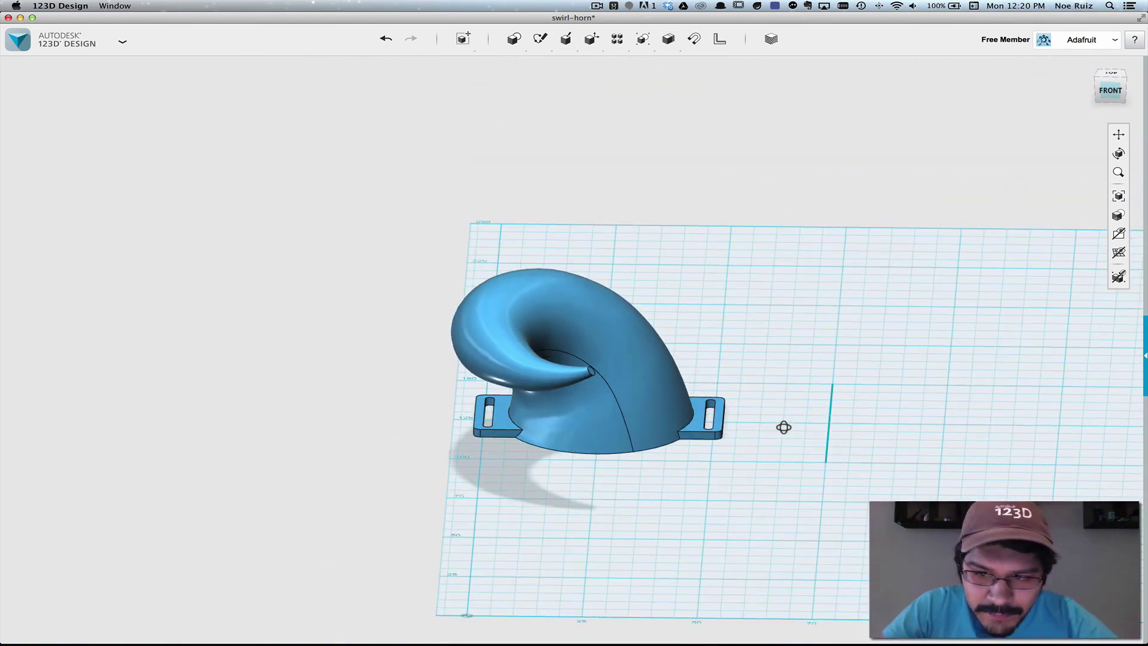
# Mirror the strapped horn across the vertical sketch line to make the opposite-hand copy.
pyautogui.click(621, 353)
pyautogui.moveTo(600, 40)
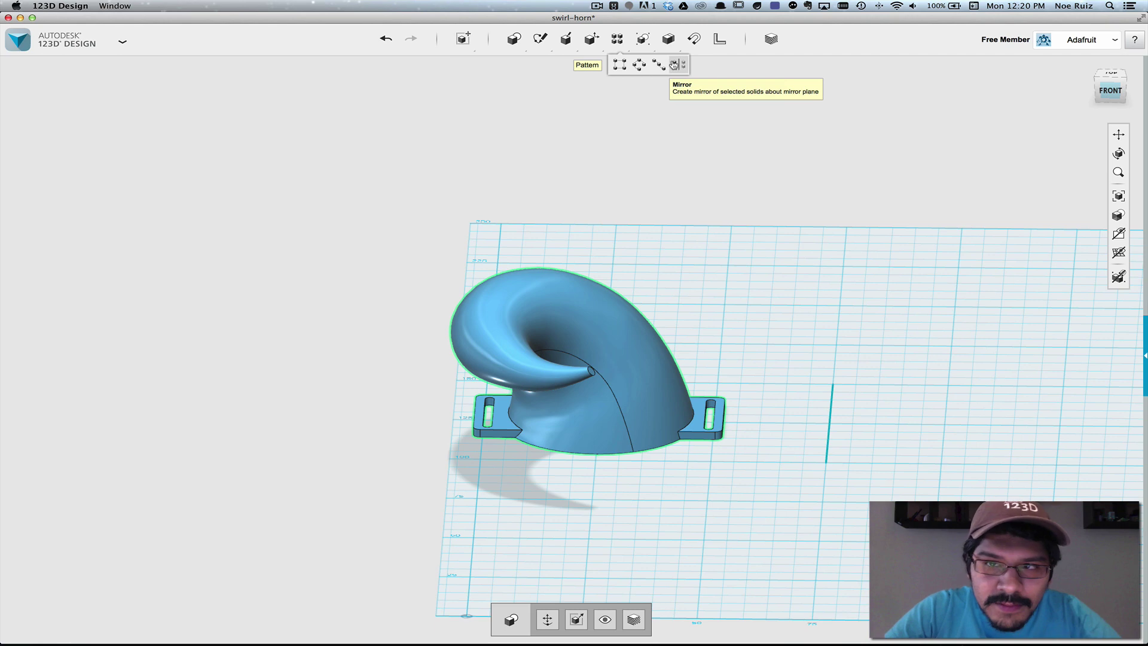
pyautogui.click(677, 64)
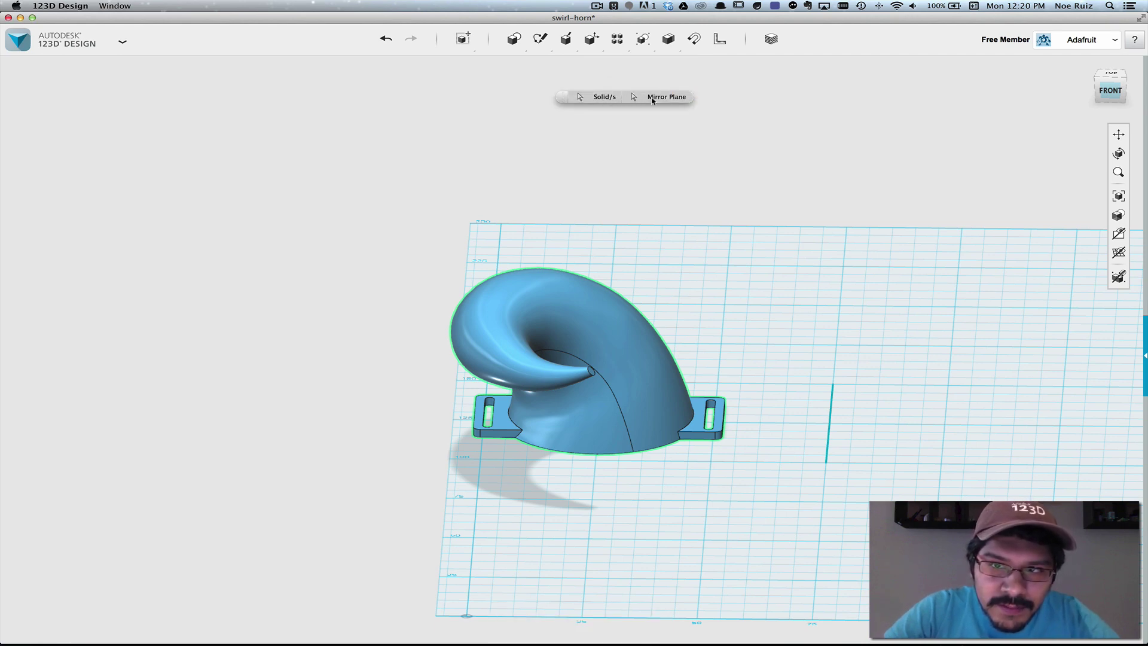
pyautogui.click(830, 419)
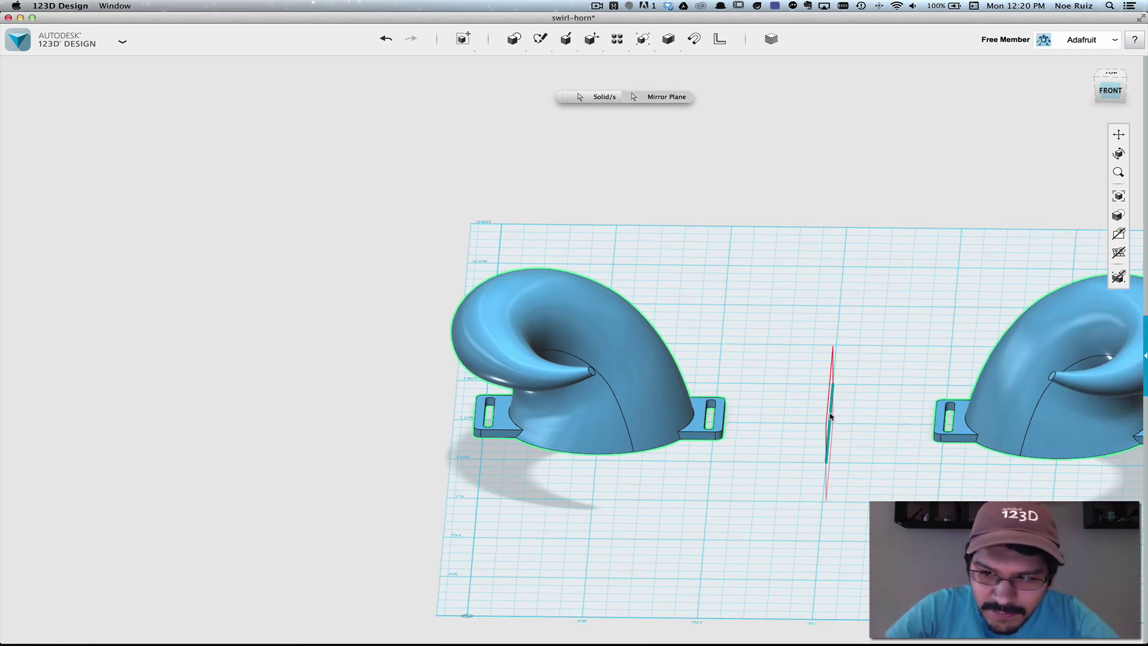
pyautogui.scroll(-2, 798, 417)
pyautogui.scroll(-3, 799, 417)
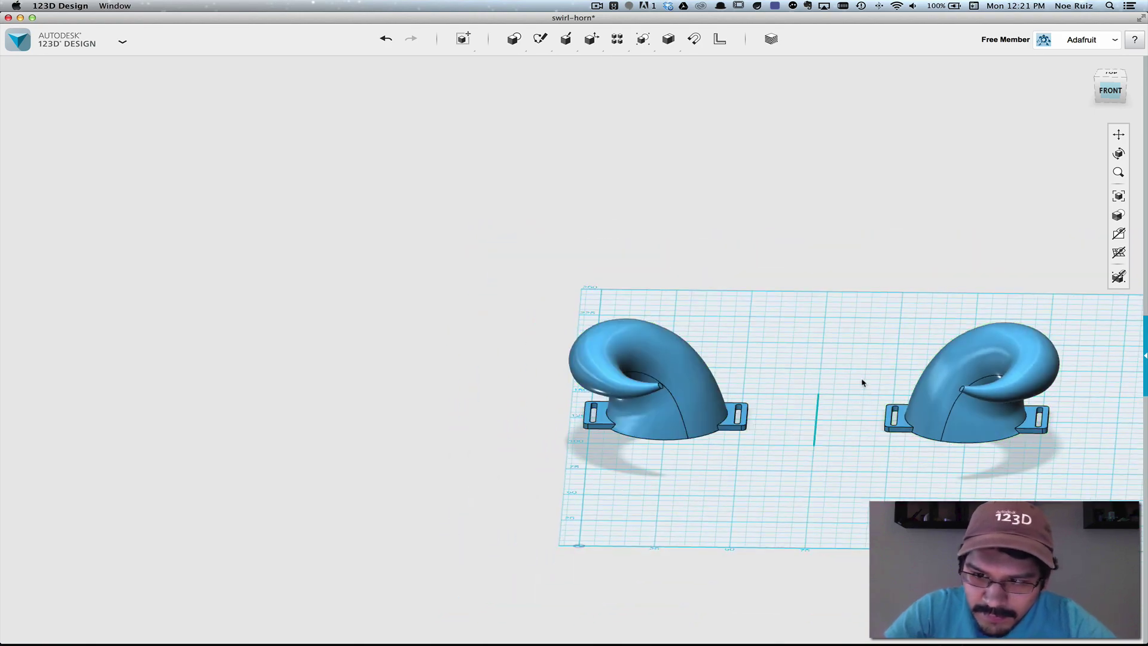
pyautogui.moveTo(861, 379); pyautogui.dragTo(487, 379, button='right')
pyautogui.press('f')
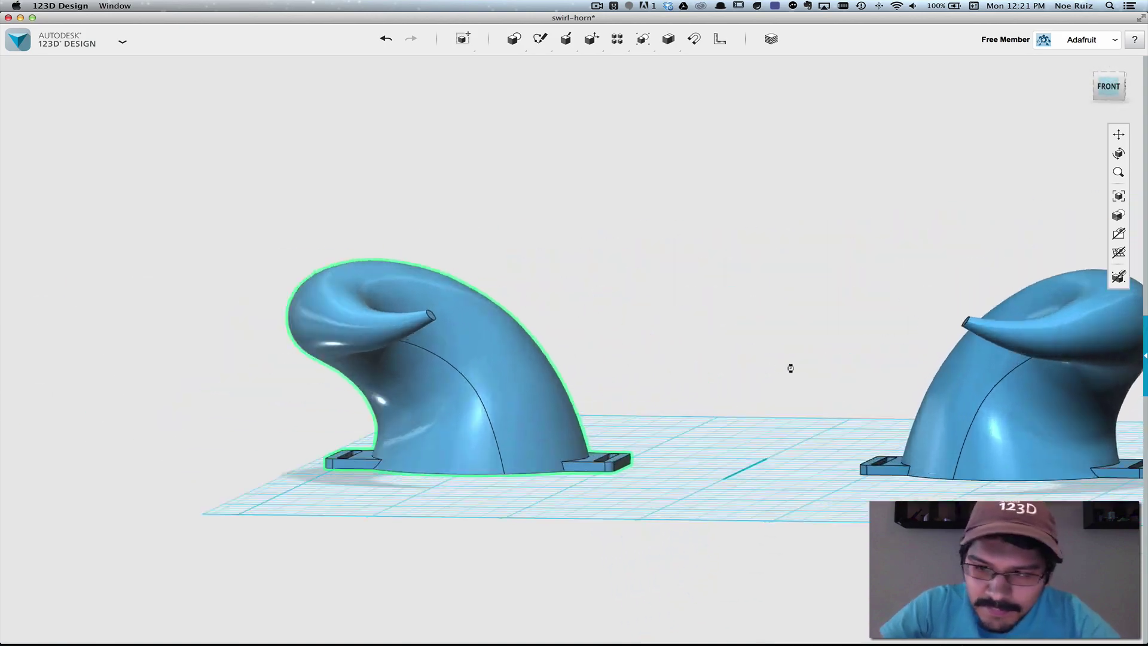
pyautogui.moveTo(647, 390); pyautogui.dragTo(562, 418, button='right')
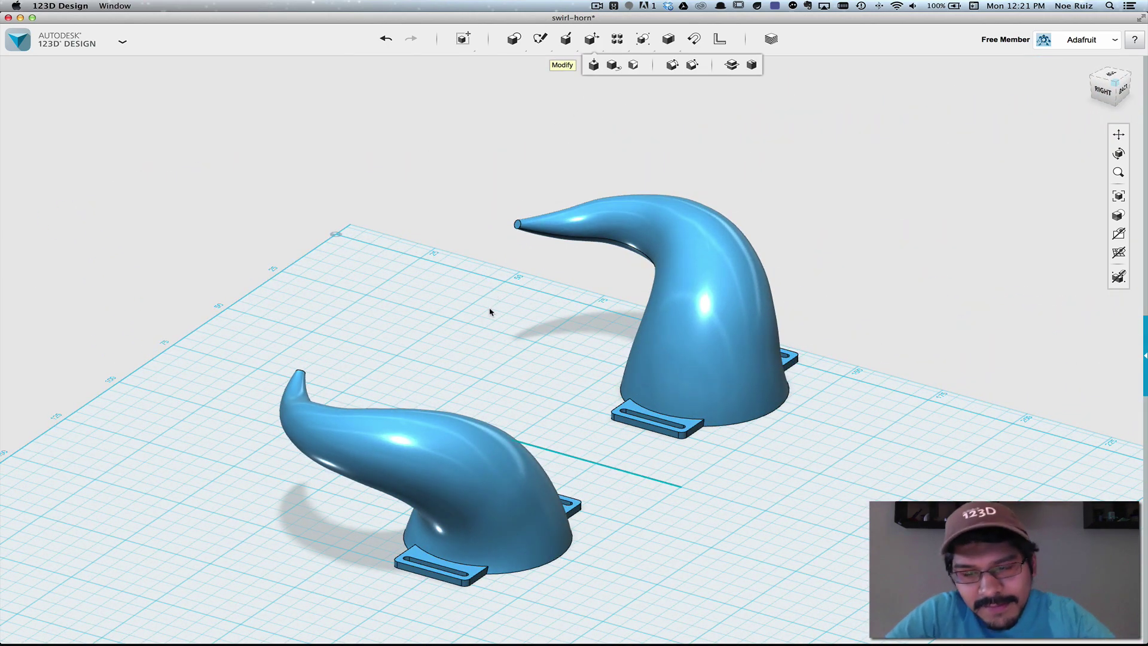
pyautogui.moveTo(490, 310); pyautogui.dragTo(559, 415, button='right')
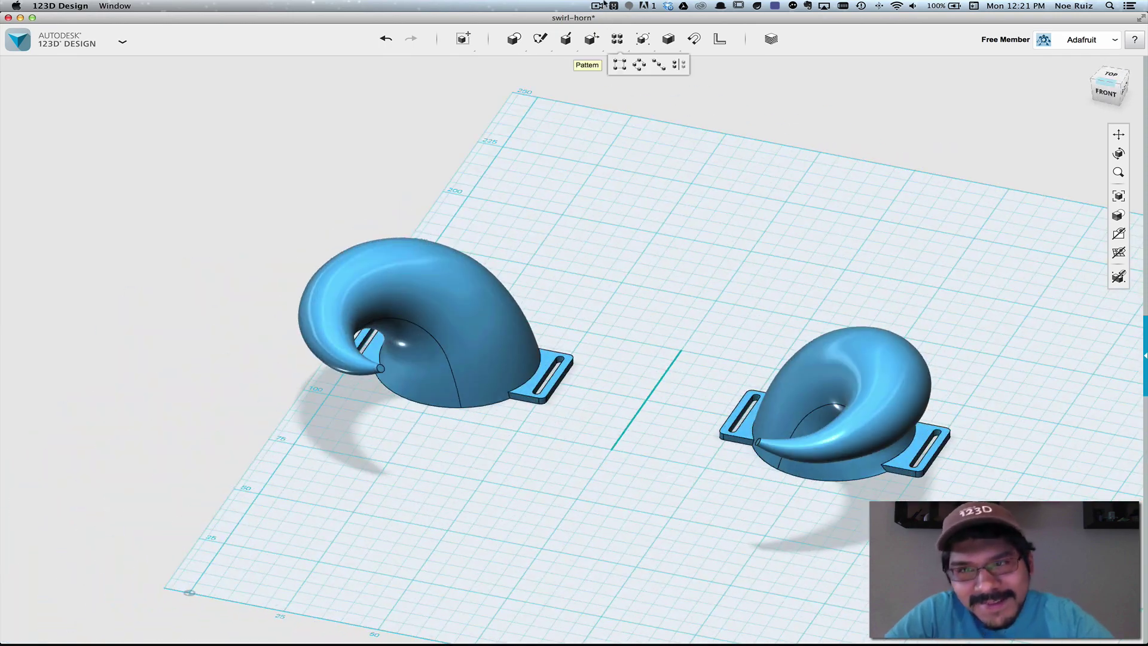